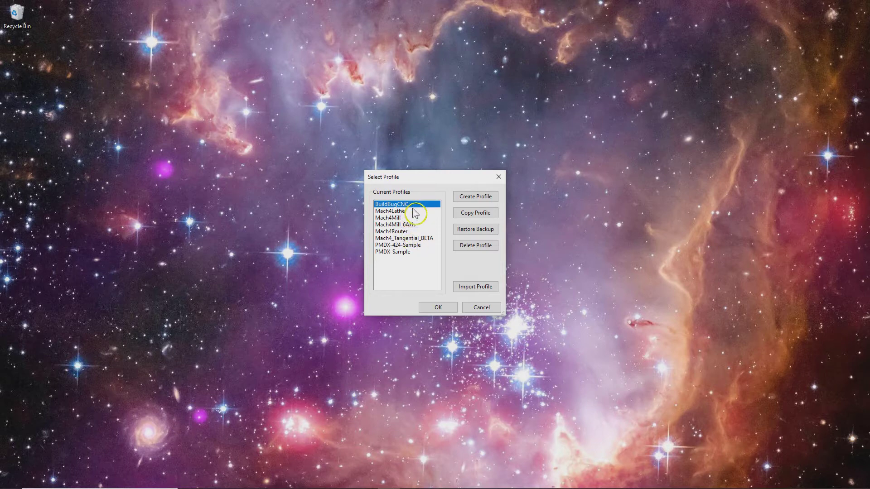
Step: Copy the PMDX-424-Sample profile to a new profile named ztp-demo
left_click(406, 247)
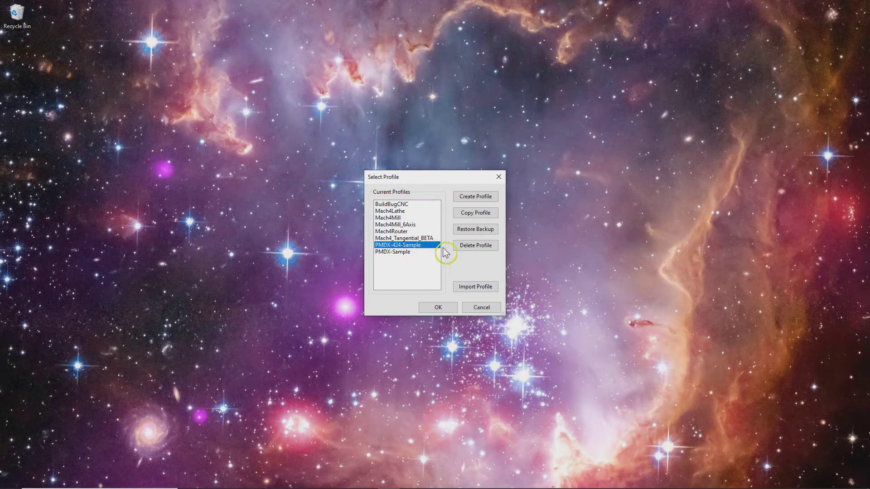
left_click(475, 214)
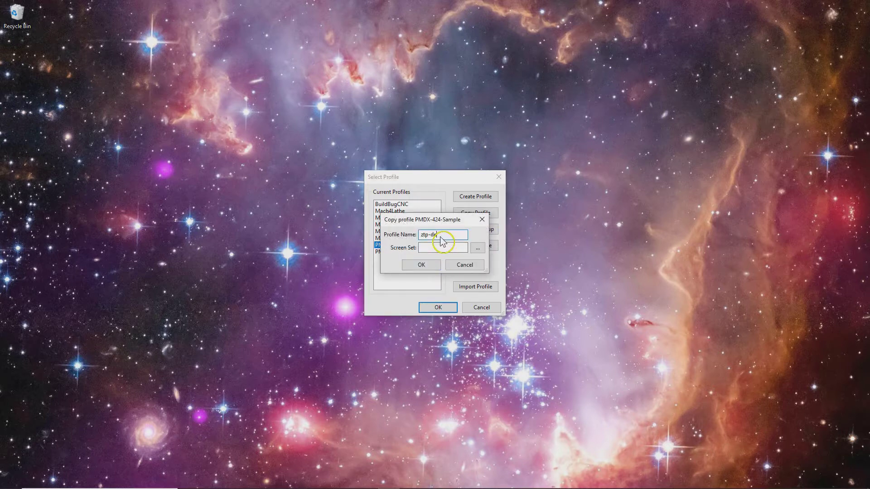
type("ztp-demo")
left_click(429, 266)
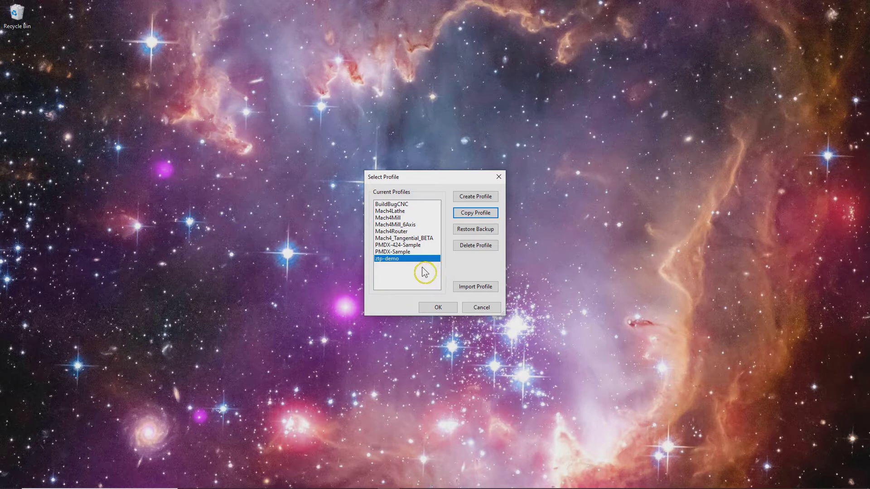
Step: Start a session with the ztp-demo profile and dismiss the SmartBOB-USB device errors
left_click(438, 307)
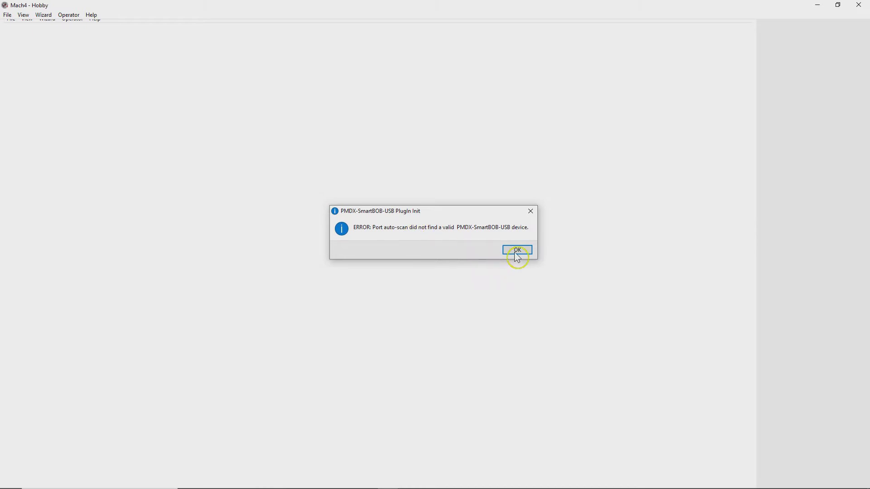
left_click(524, 254)
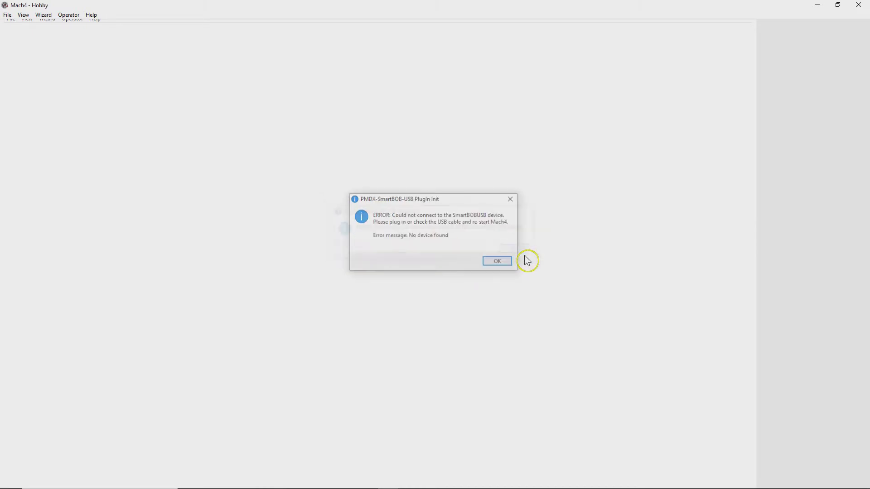
left_click(509, 264)
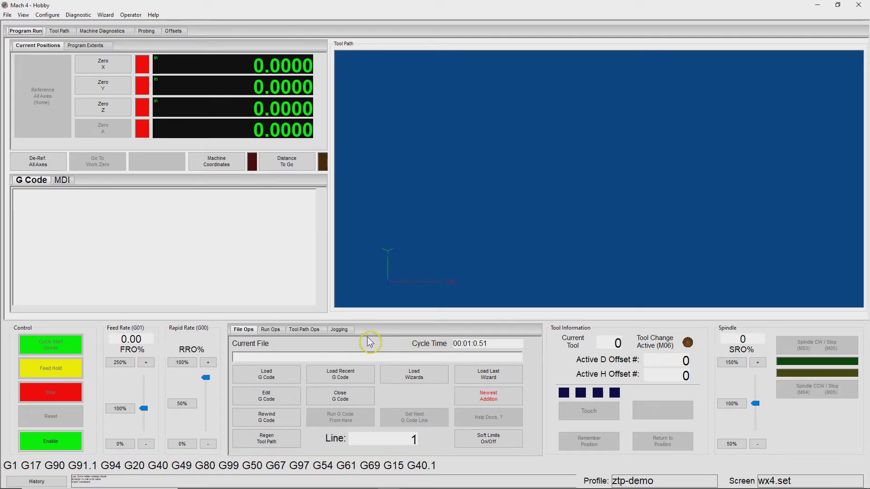
Step: Enter screen editing mode and expand the Default screen's OperationsTabs group in the screen tree
left_click(131, 15)
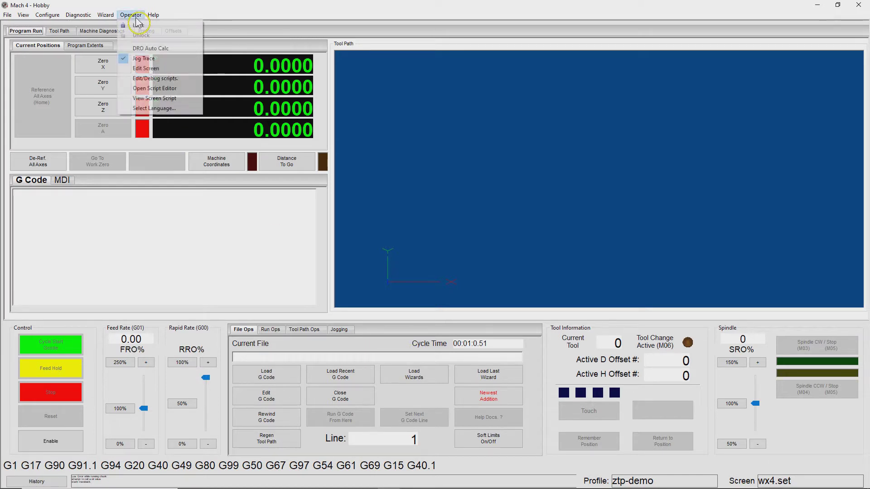
left_click(148, 70)
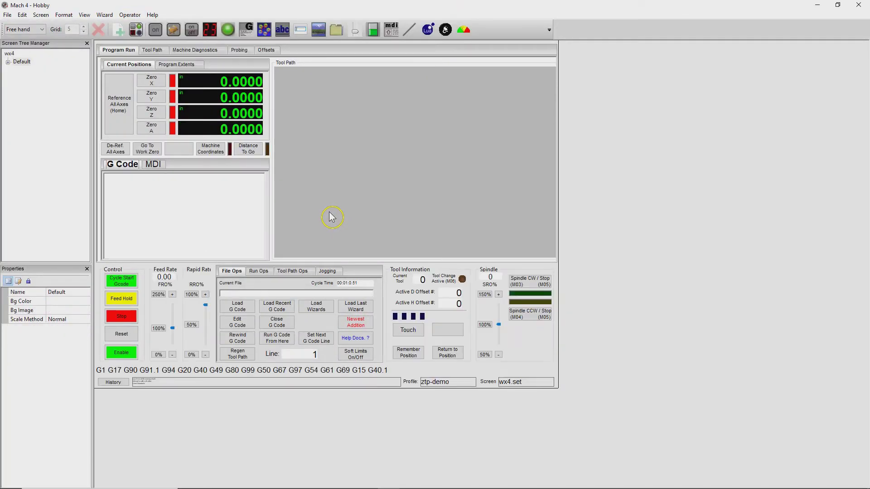
double_click(22, 61)
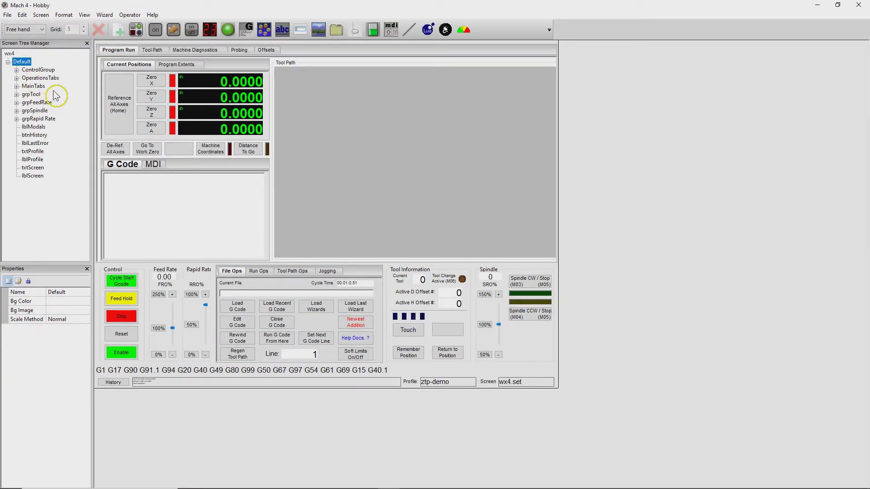
left_click(16, 78)
left_click(41, 78)
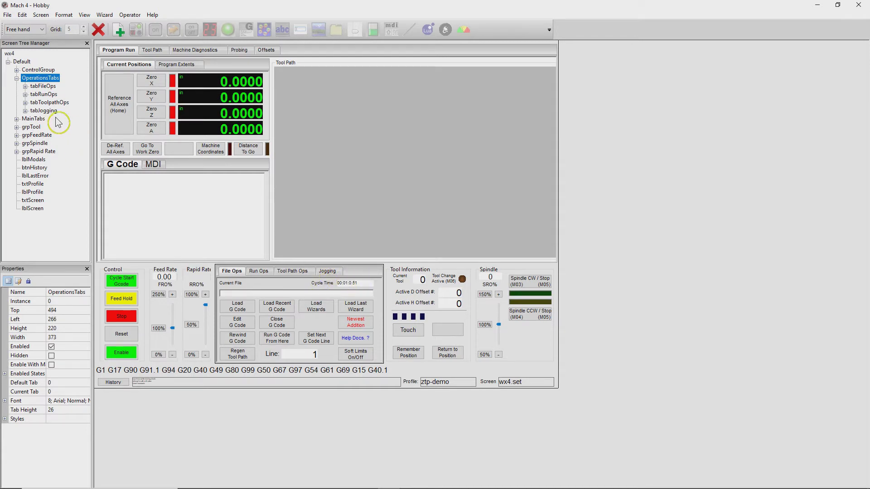
Step: Add a new tab page to the OperationsTabs group
left_click(49, 87)
key("Left")
left_click(45, 86)
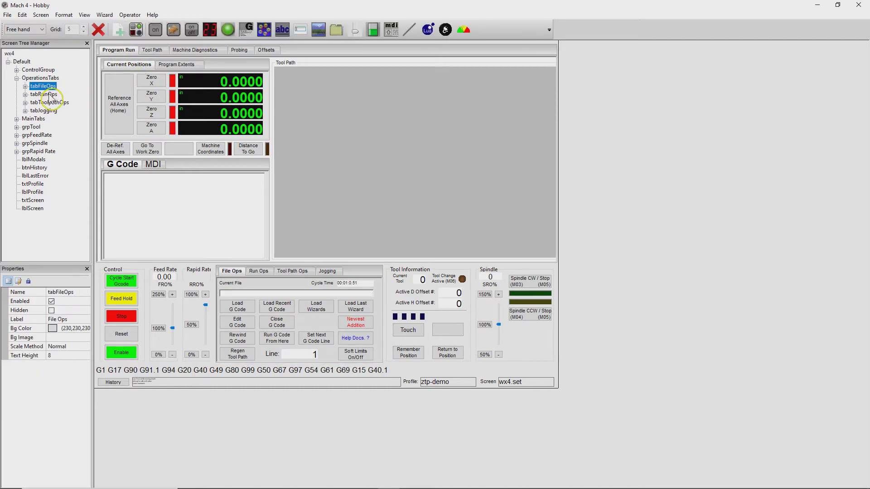
left_click(45, 79)
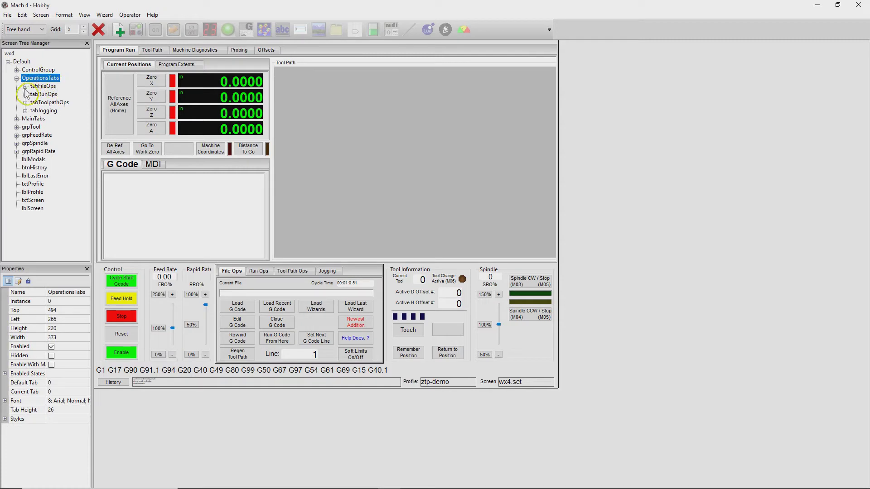
left_click(118, 30)
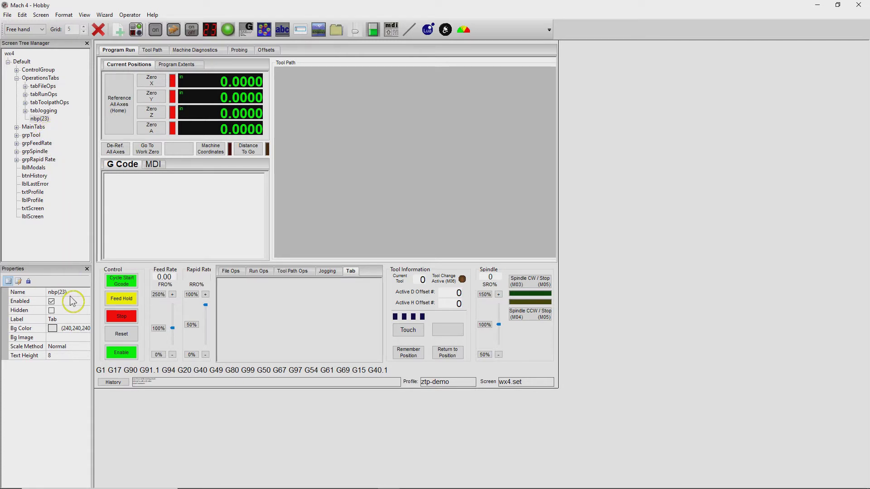
Step: Rename the new tab page tabZTouchPlate(23) and try to set its label to zTouchPlate
left_click(54, 292)
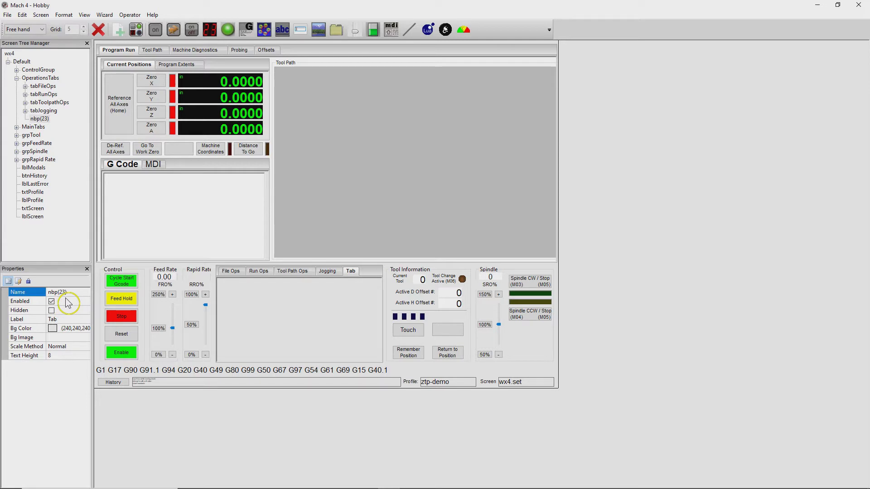
double_click(52, 292)
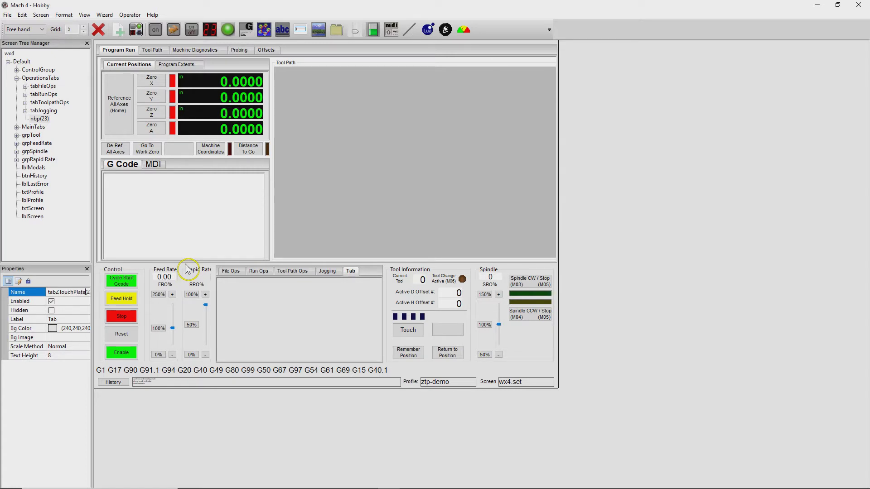
left_click(72, 320)
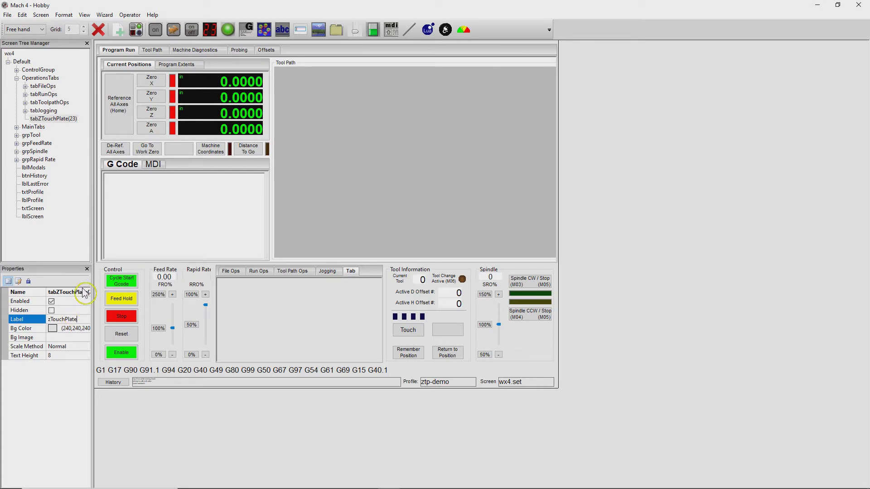
left_click(46, 110)
left_click(65, 121)
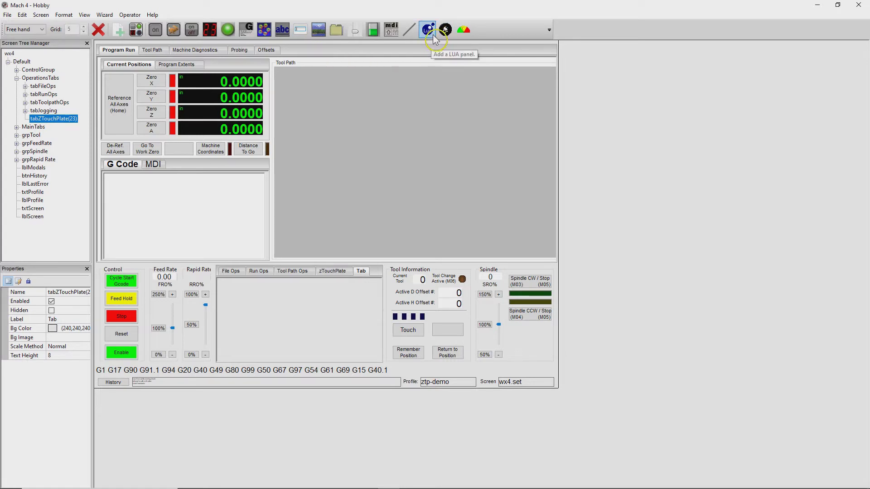
Step: Add a Lua panel to the tabZTouchPlate(23) page and widen it to 345 so it spans the tab
left_click(44, 111)
left_click(54, 119)
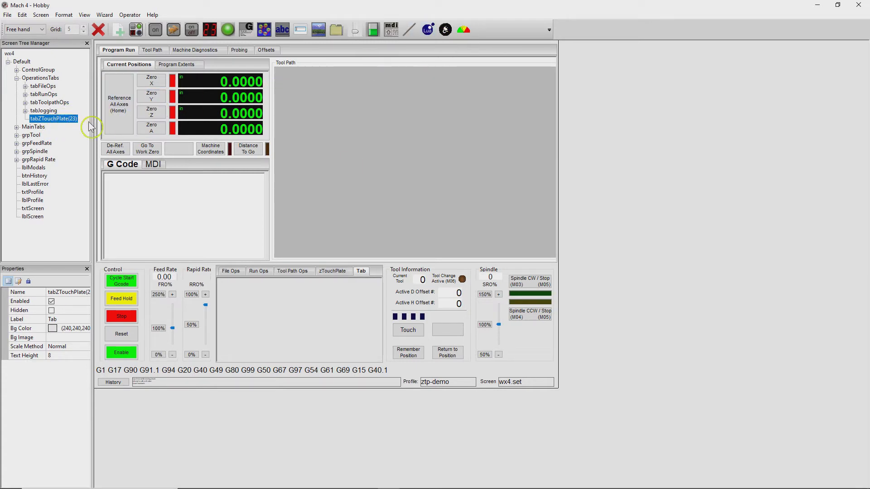
left_click(53, 110)
left_click(51, 103)
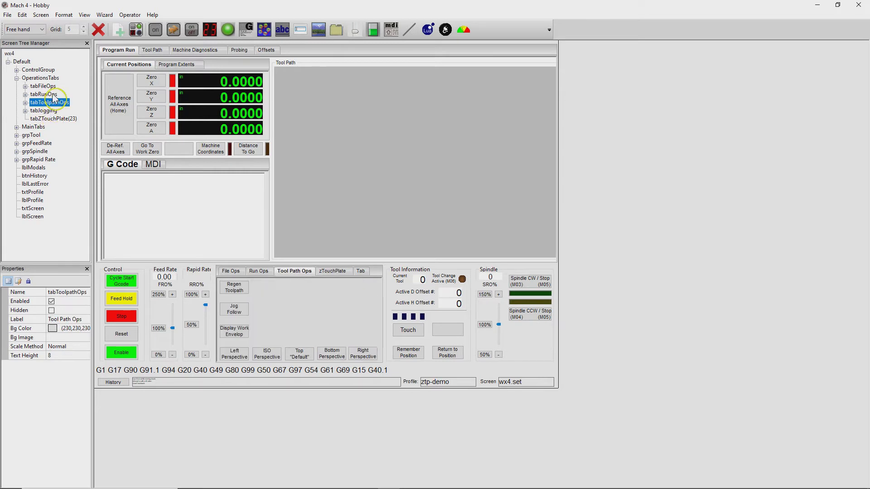
left_click(57, 119)
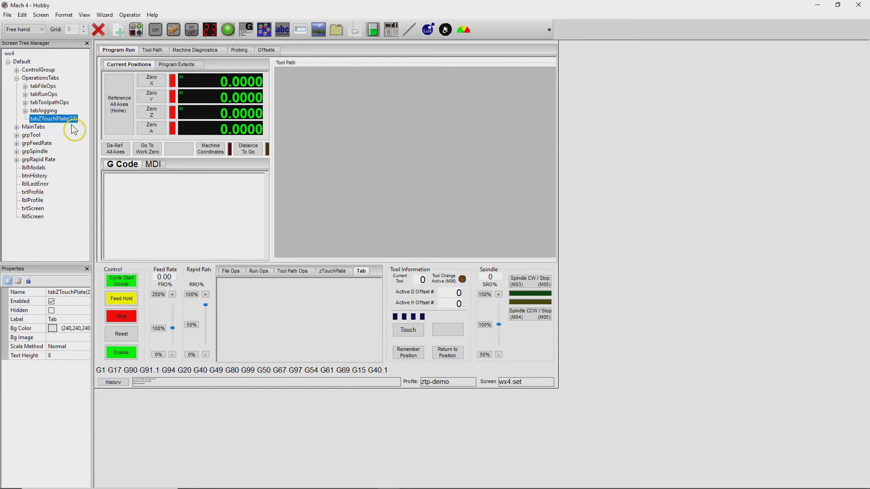
left_click(428, 30)
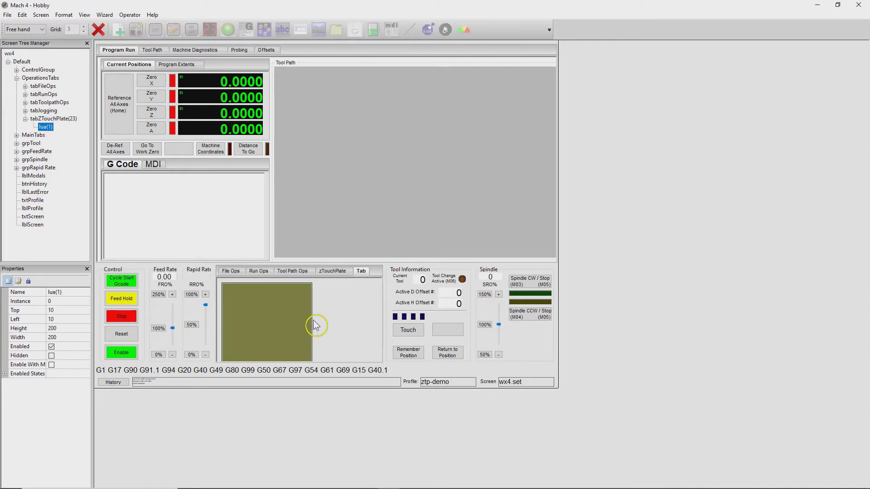
left_click_drag(323, 329, 388, 322)
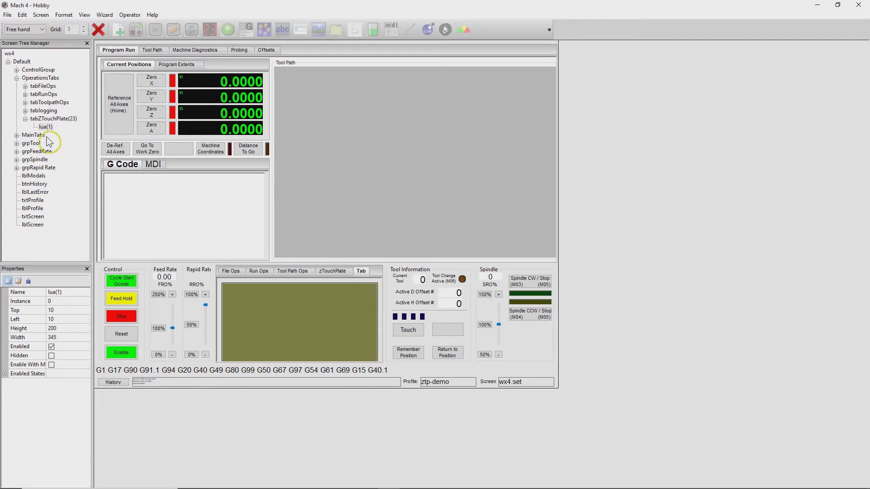
Step: Rename the Lua panel zTouchPlateLuaPanel(1) and widen the screen tree so the full name fits
left_click(58, 293)
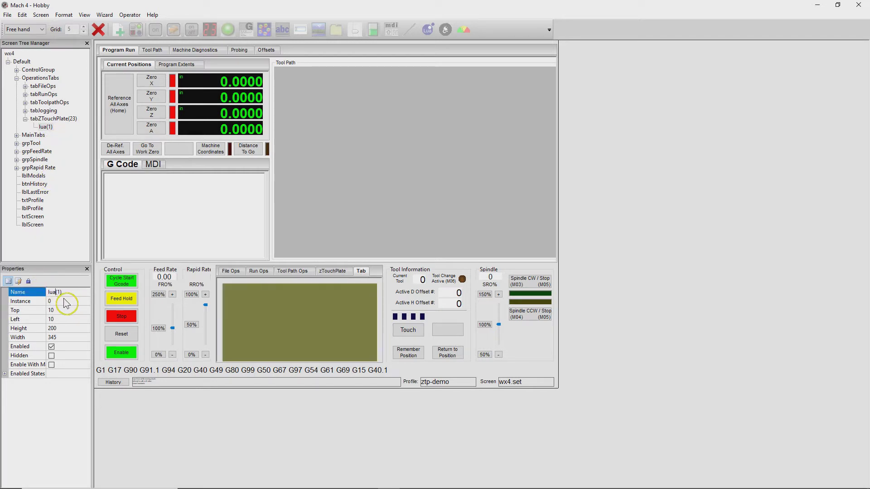
double_click(53, 292)
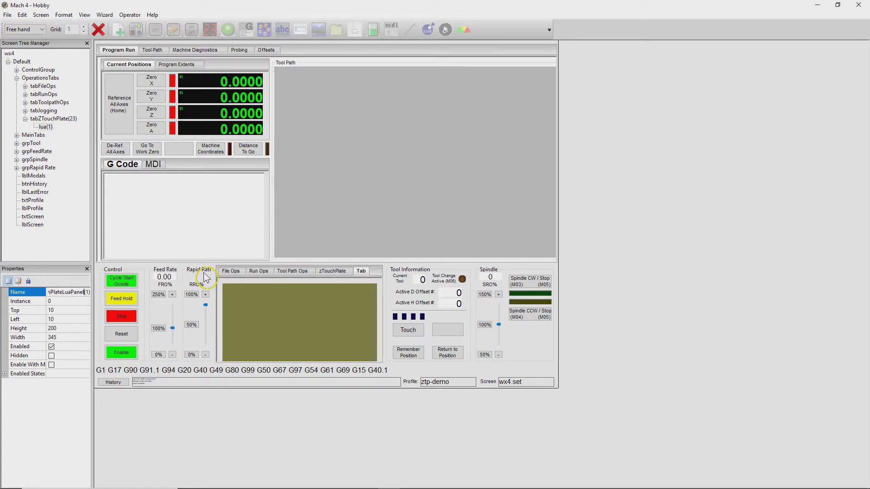
left_click(76, 302)
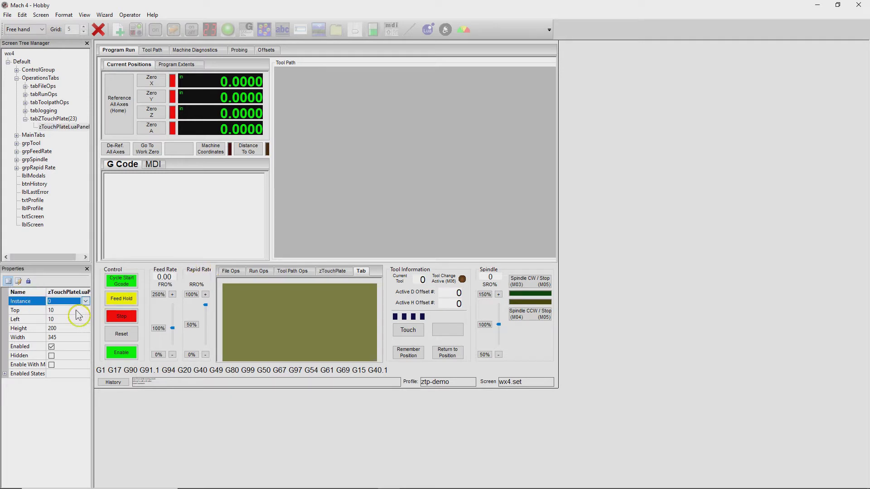
left_click(79, 292)
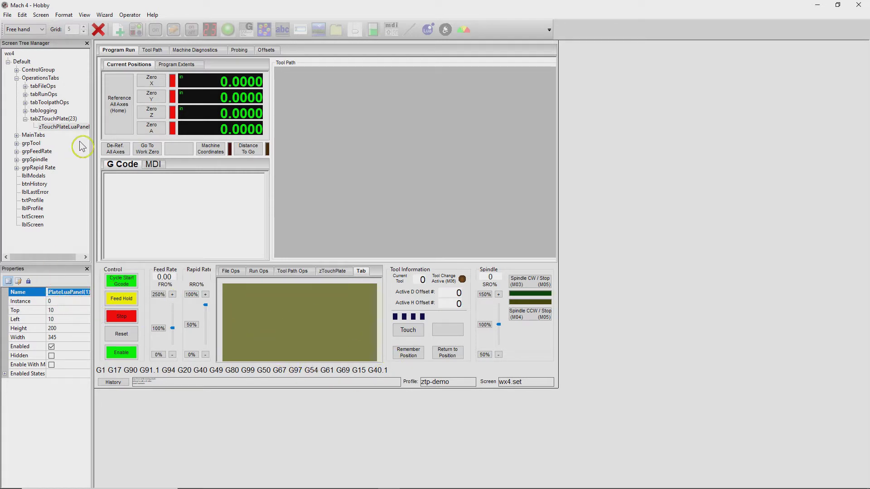
left_click(68, 128)
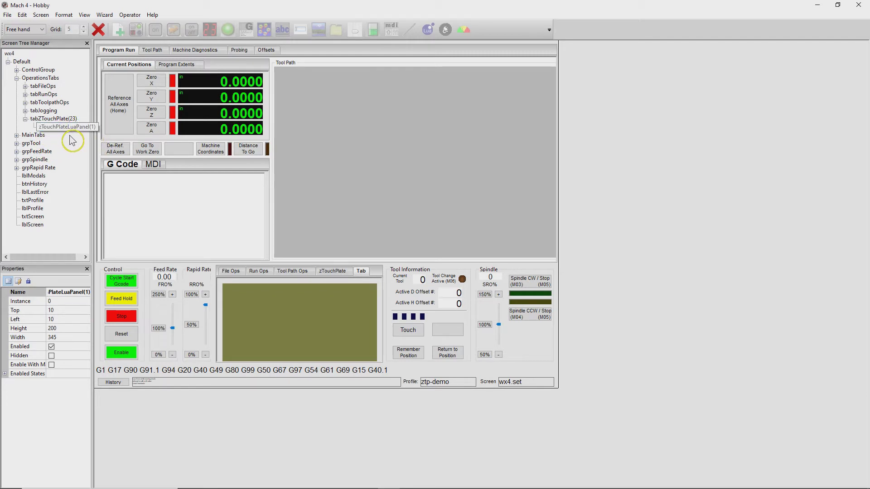
left_click_drag(101, 143, 119, 143)
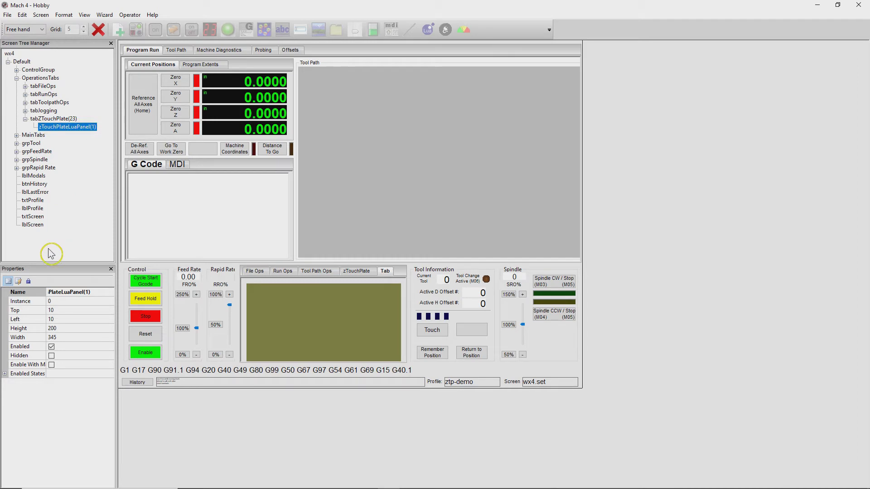
Step: Open the zTouchPlateLuaPanel(1) panel's empty script for editing in ZeroBrane Studio
left_click(18, 281)
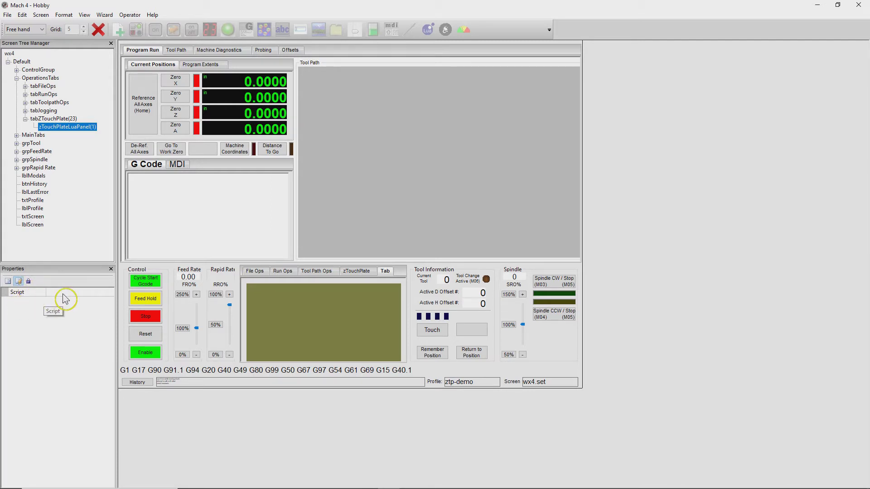
left_click(105, 304)
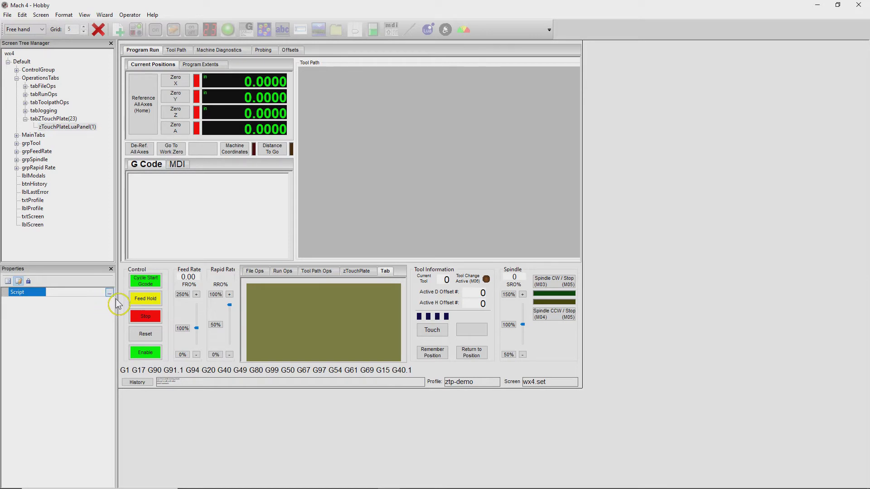
left_click(109, 292)
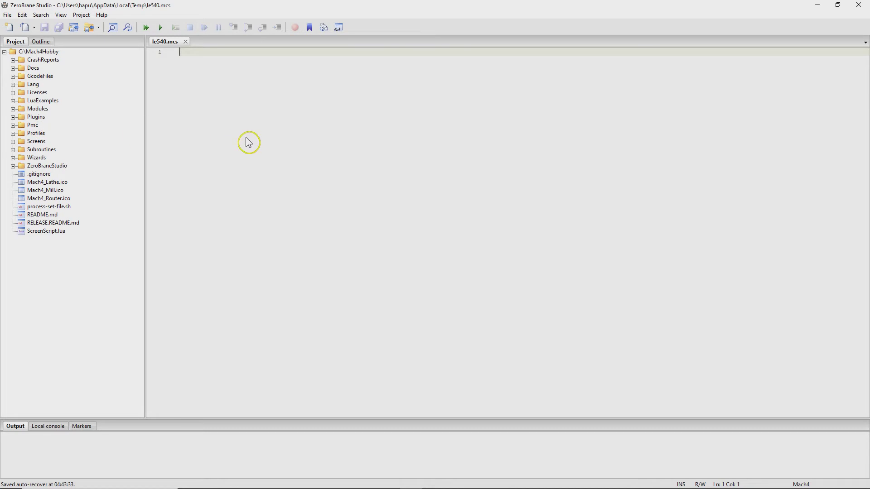
double_click(23, 118)
double_click(27, 118)
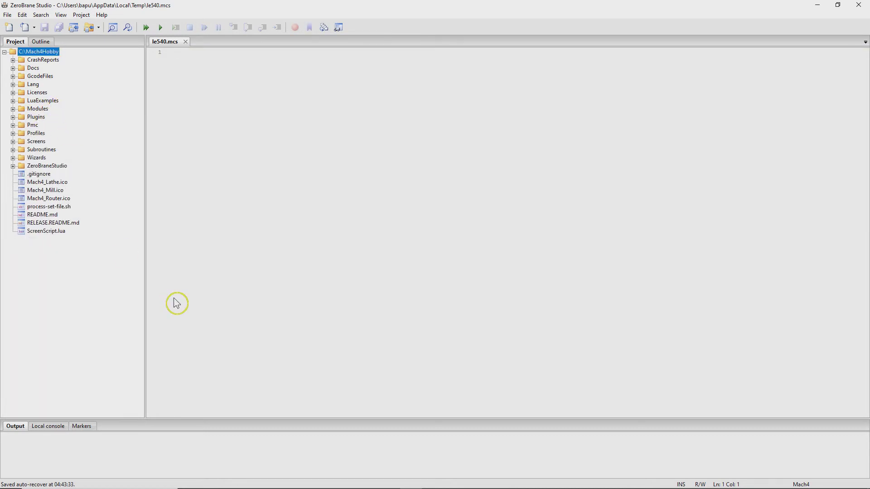
Step: Switch to the Mach4Hobby GitHub releases page in the browser and review the zTouchPlate v1.0.0 notes down to the installation instructions and script code
mouse_move(352, 487)
mouse_move(256, 480)
left_click(275, 450)
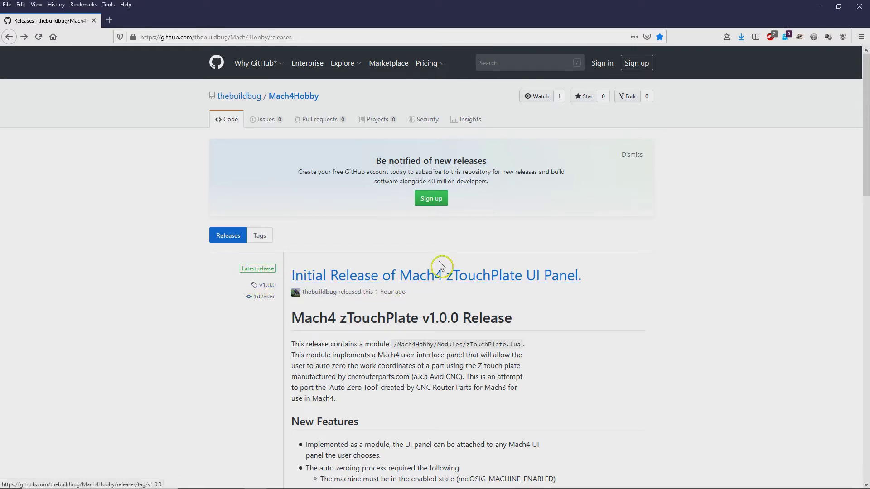
scroll(443, 264, "down", 3)
scroll(349, 266, "down", 2)
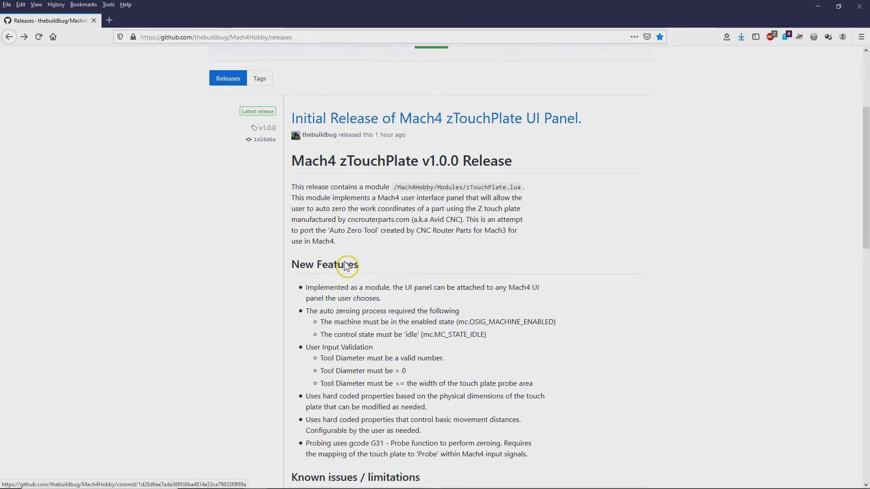
scroll(370, 264, "down", 10)
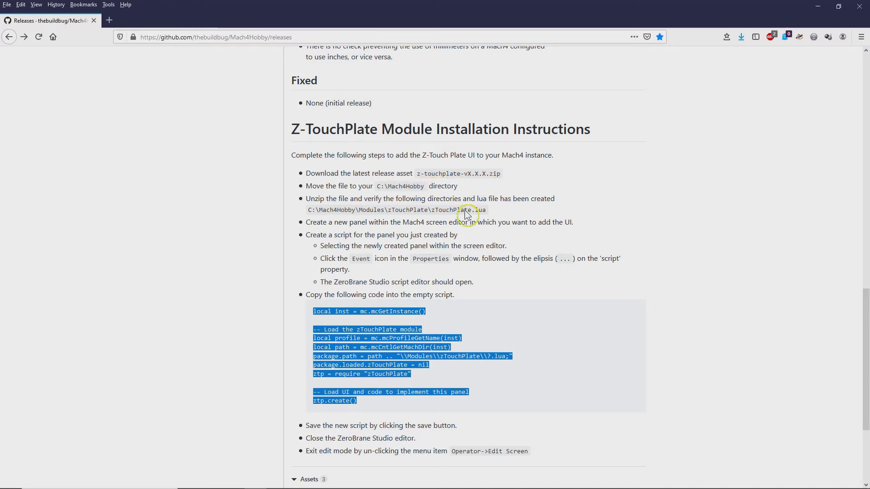
Step: Download the z-touchplate-v1.0.0.zip release asset from the GitHub page and save the file
scroll(468, 216, "down", 3)
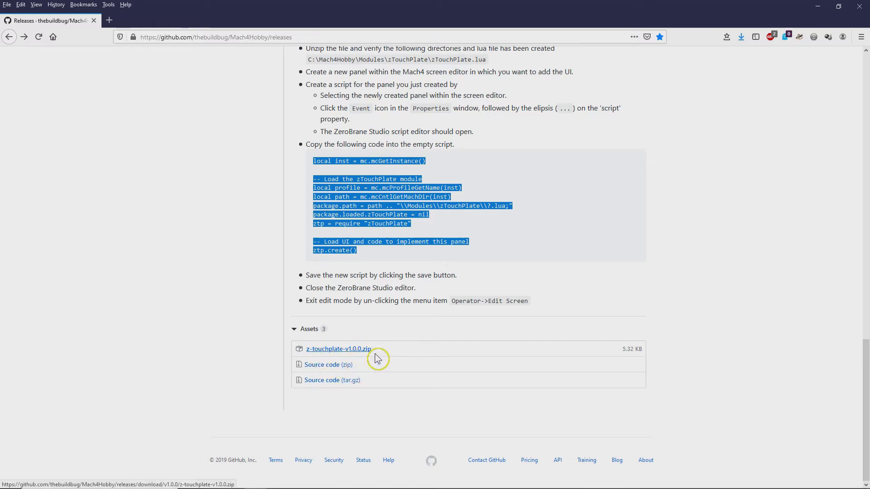
left_click(342, 358)
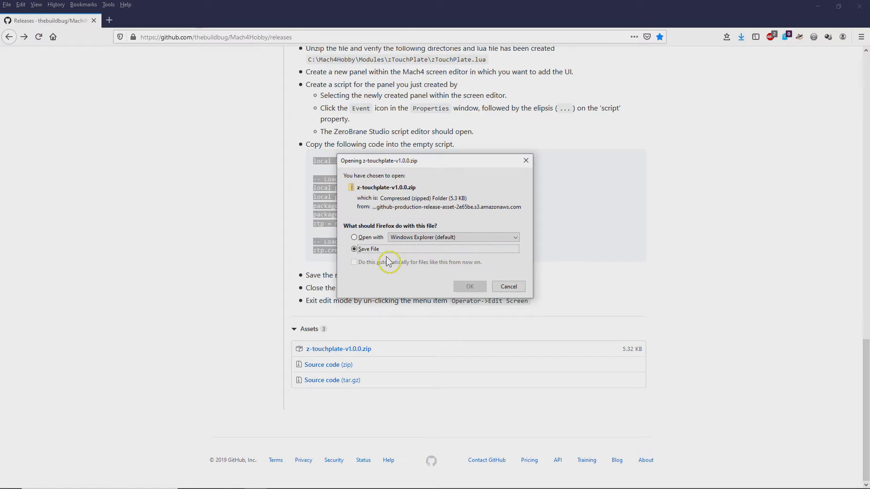
left_click(468, 286)
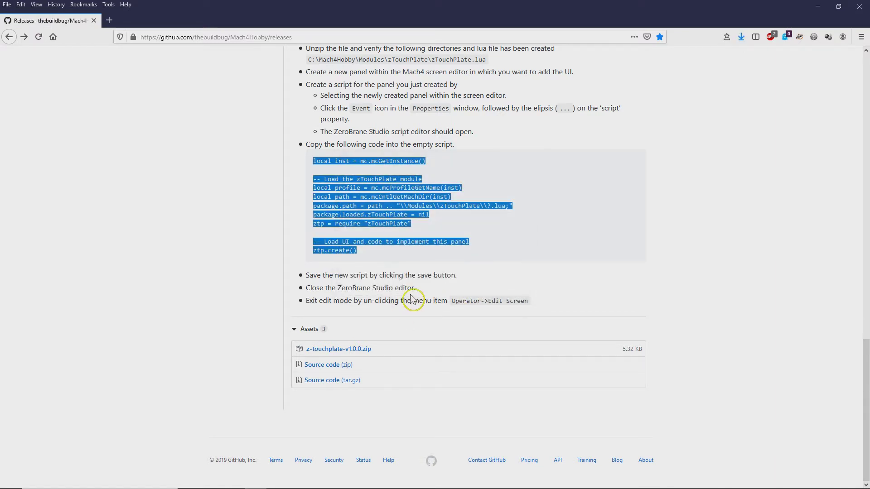
Step: Review the installation instructions on moving and unzipping the file, the zTouchPlate.lua path, and creating the panel script
scroll(326, 163, "up", 3)
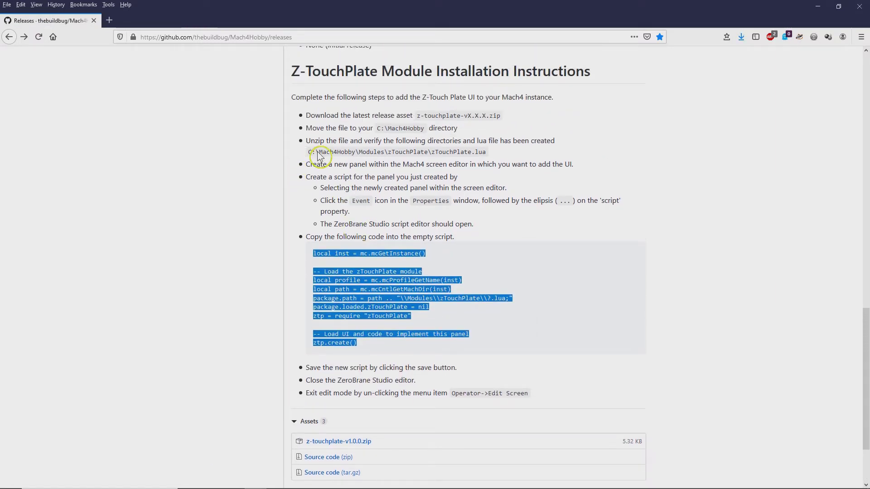
left_click_drag(306, 128, 477, 138)
left_click(477, 139)
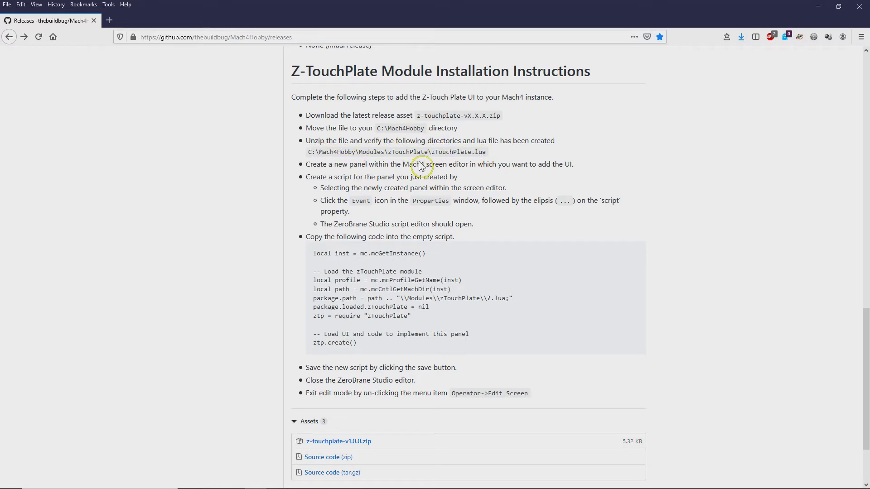
left_click_drag(390, 156, 495, 164)
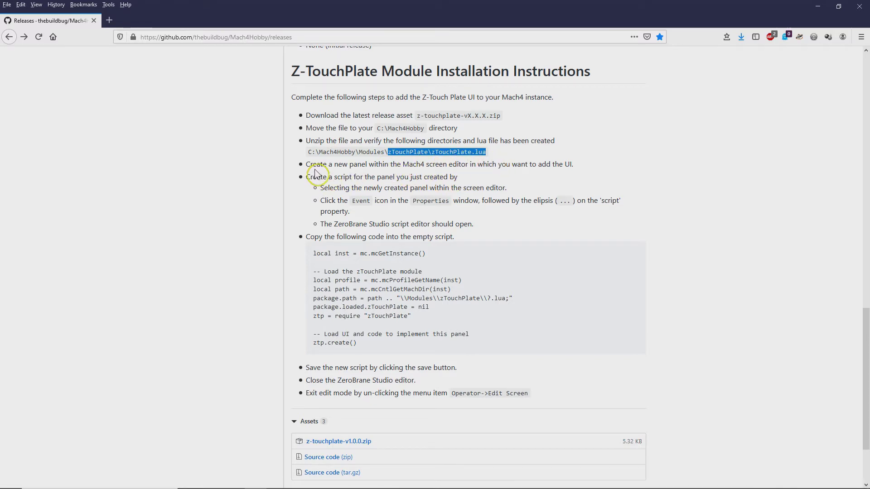
left_click_drag(303, 162, 491, 233)
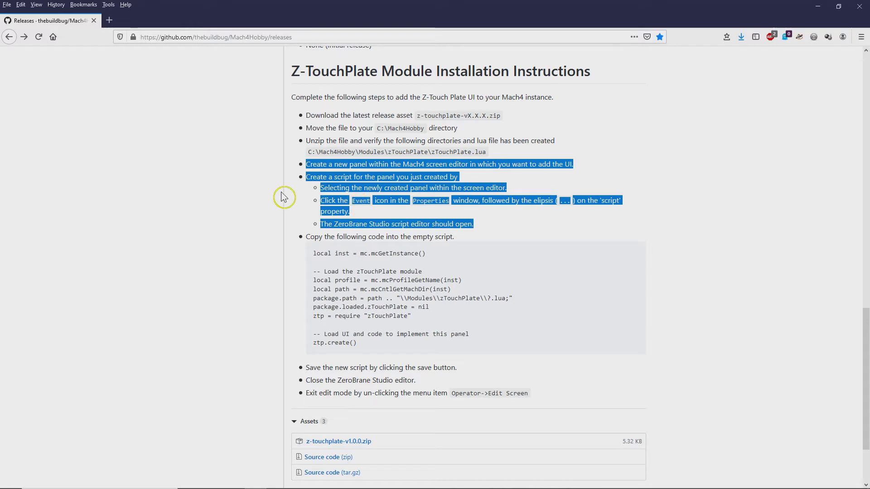
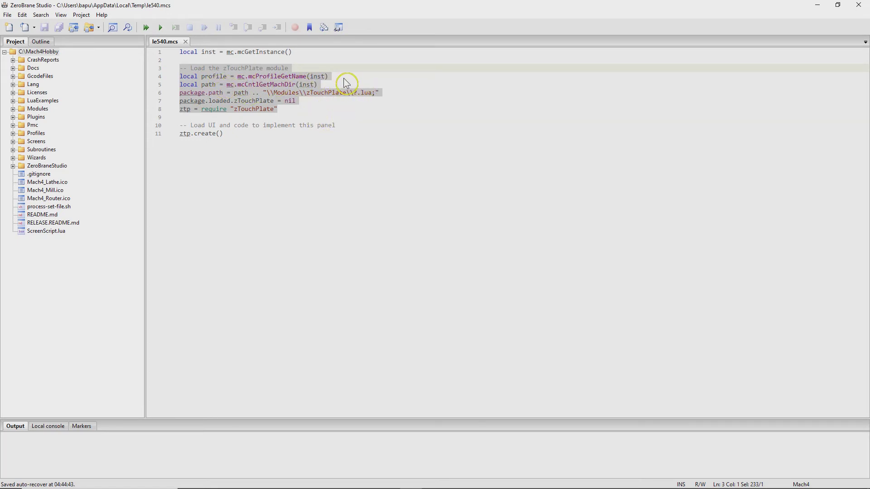
Step: In ZeroBrane Studio, examine the panel script's package.path, require "zTouchPlate" and ztp.create() lines
left_click(345, 78)
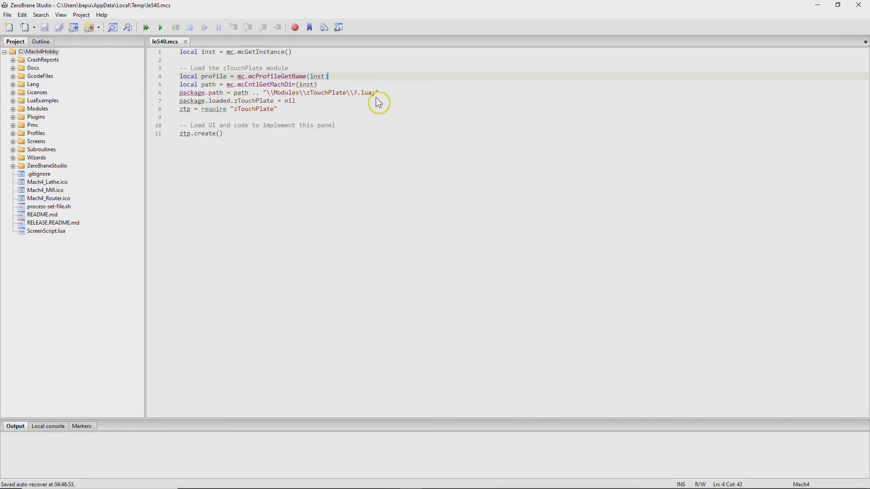
left_click_drag(380, 94, 234, 96)
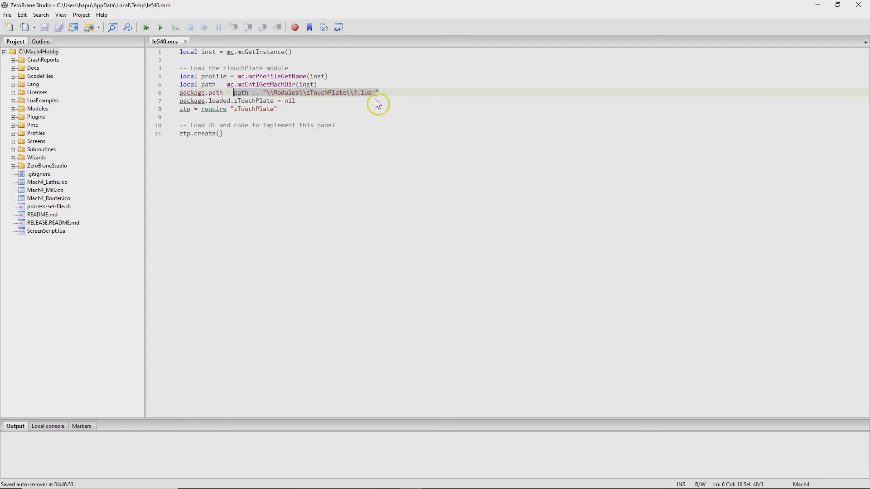
key("End")
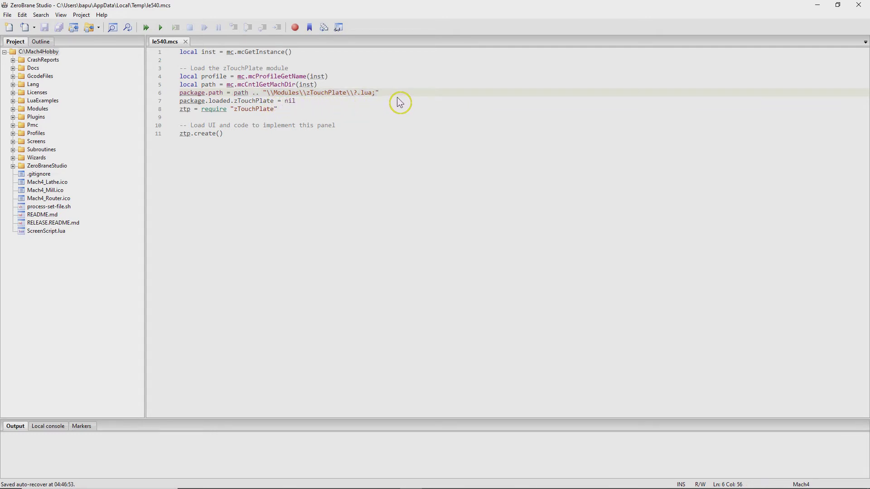
left_click_drag(397, 96, 265, 96)
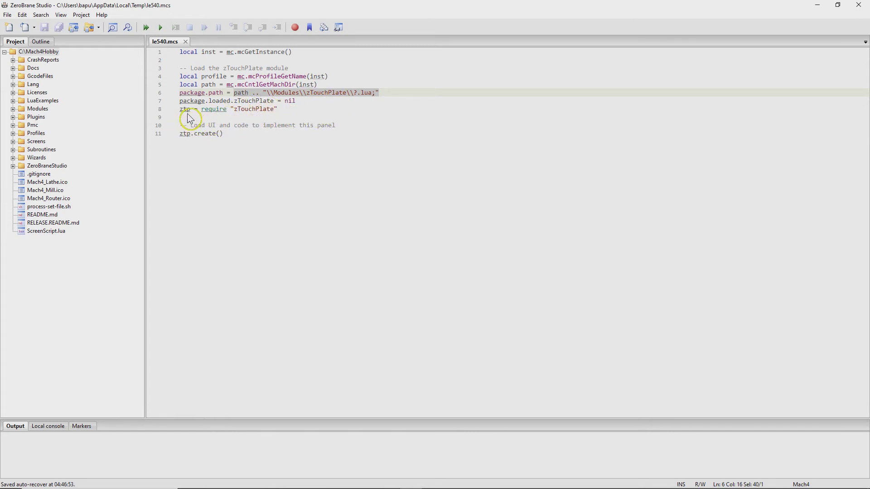
left_click_drag(293, 112, 263, 114)
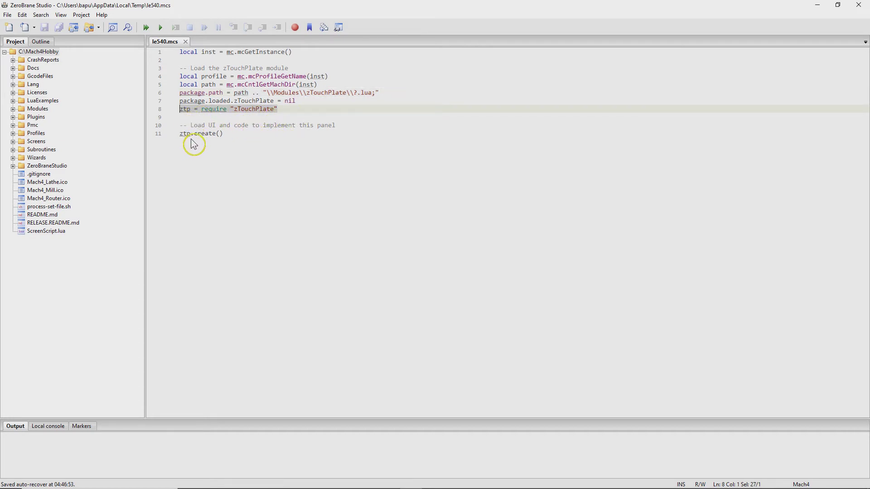
left_click_drag(248, 142, 179, 136)
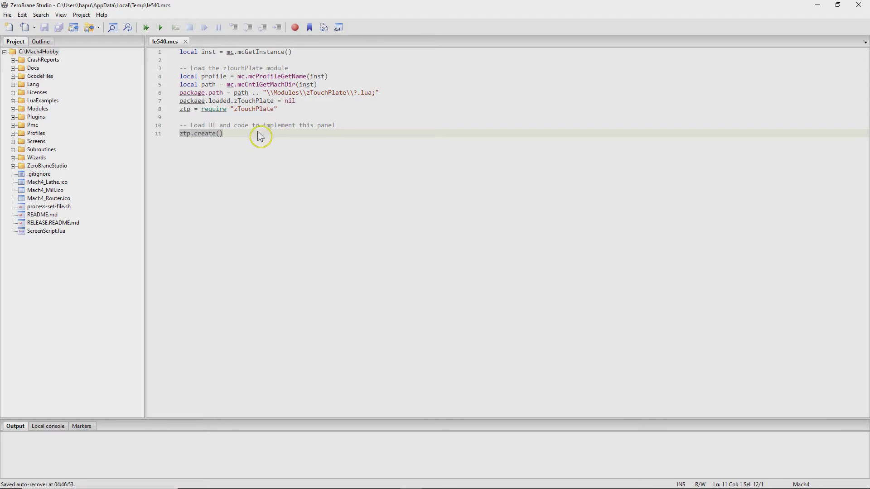
left_click_drag(235, 141, 194, 143)
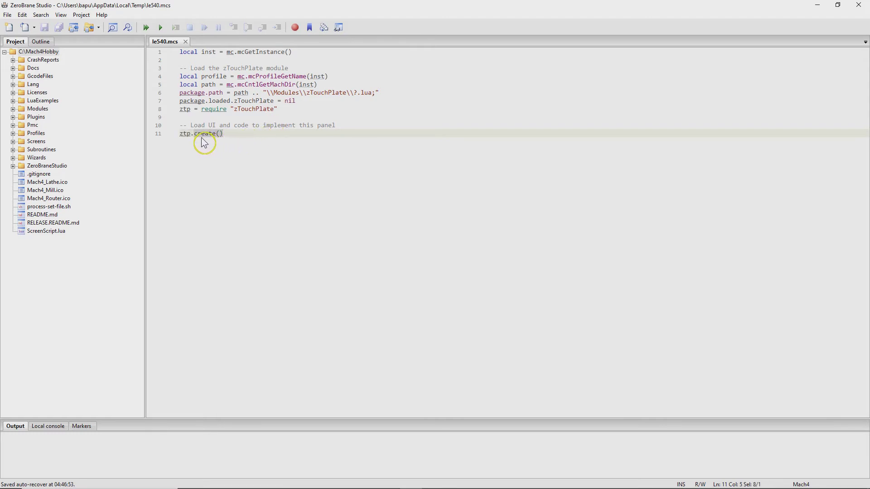
left_click(251, 146)
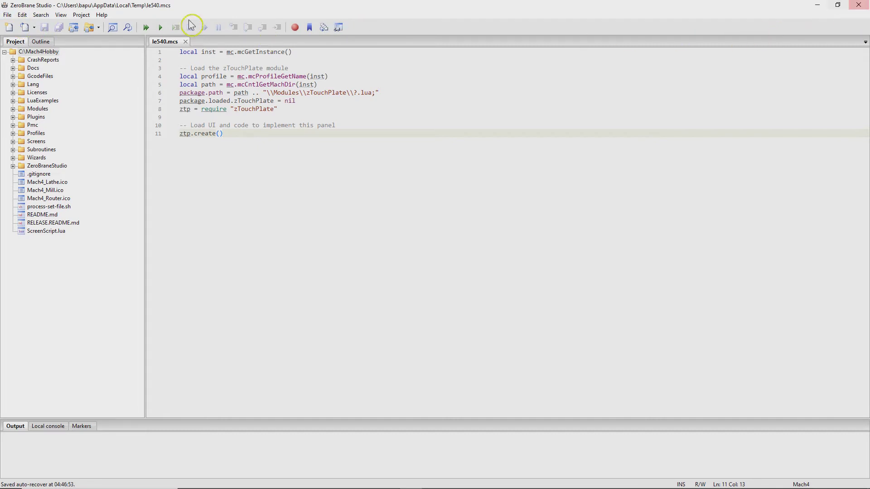
Step: Close the script editor, switch to Mach4 and exit screen editing, saving the modified screen
left_click(858, 5)
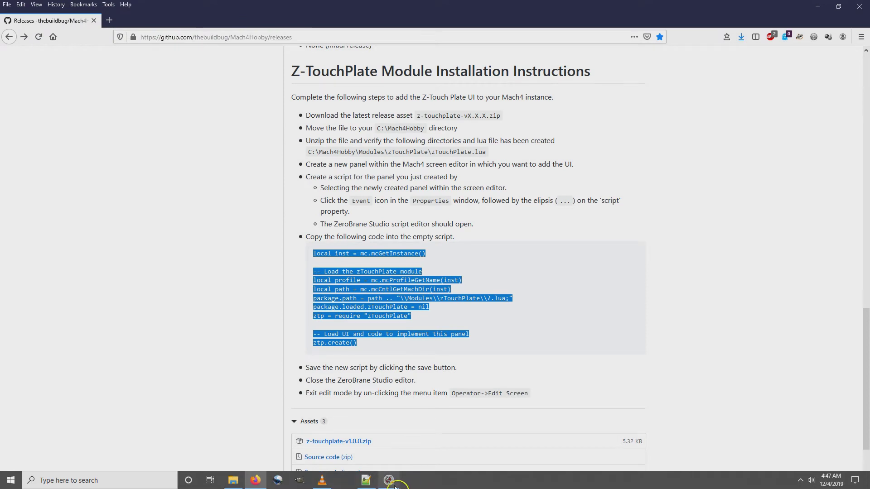
left_click(393, 480)
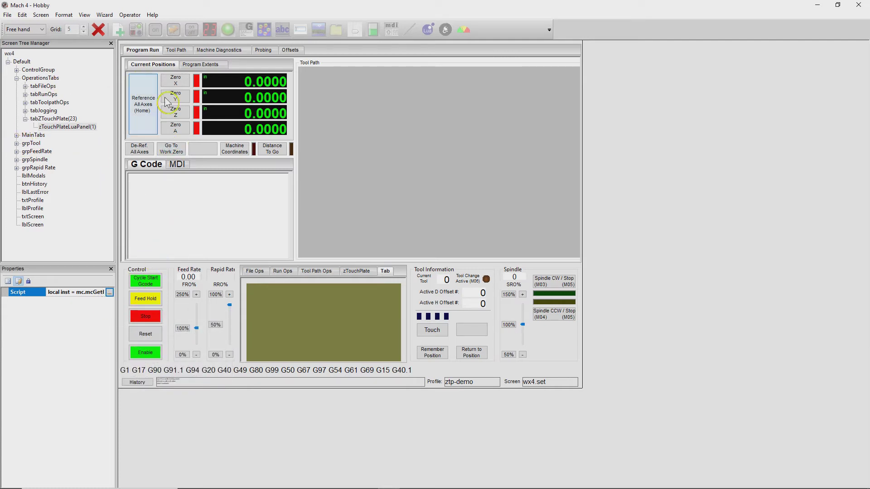
left_click(130, 14)
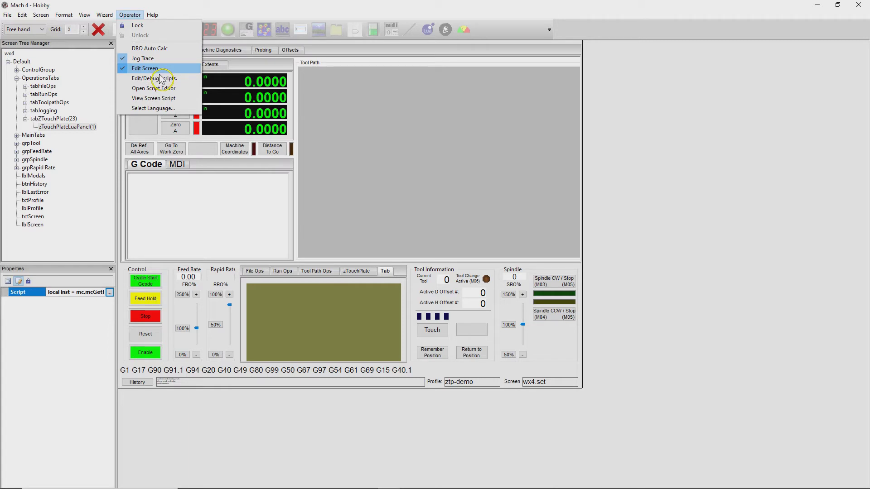
left_click(156, 69)
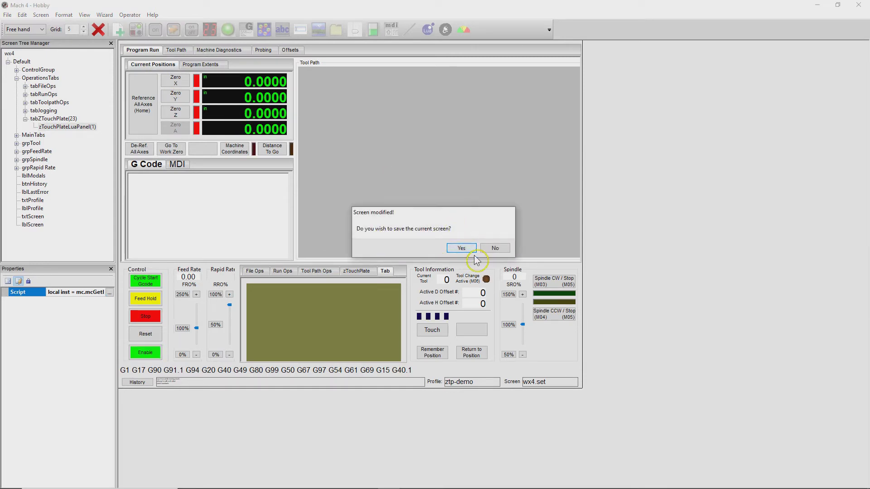
left_click(461, 248)
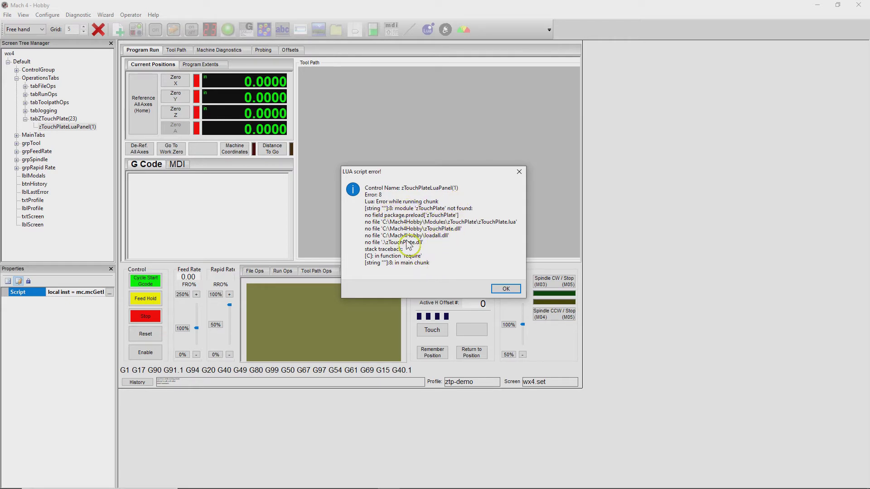
left_click(506, 288)
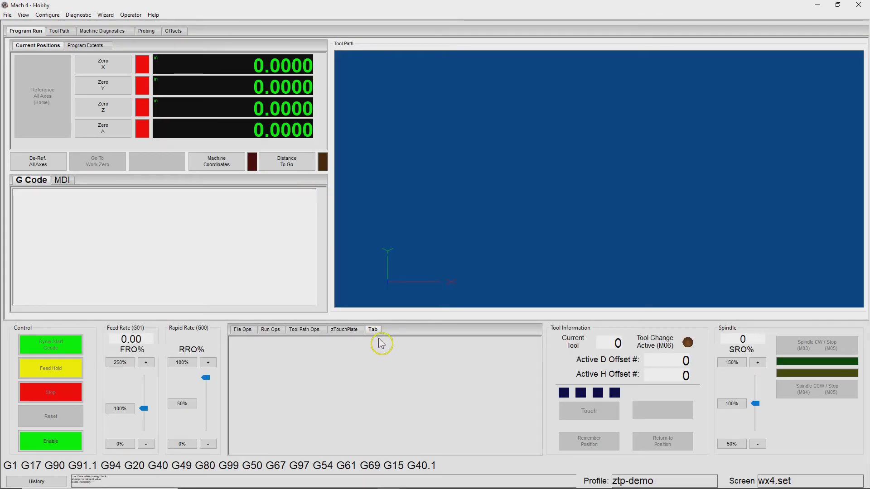
Step: Switch to File Explorer and copy z-touchplate-v1.0.0.zip from Downloads into the C:\Mach4Hobby folder
mouse_move(378, 487)
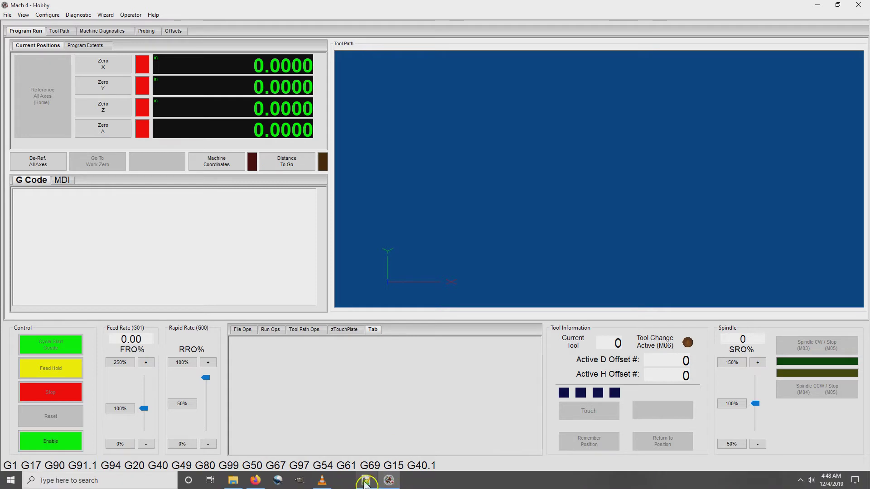
left_click(243, 483)
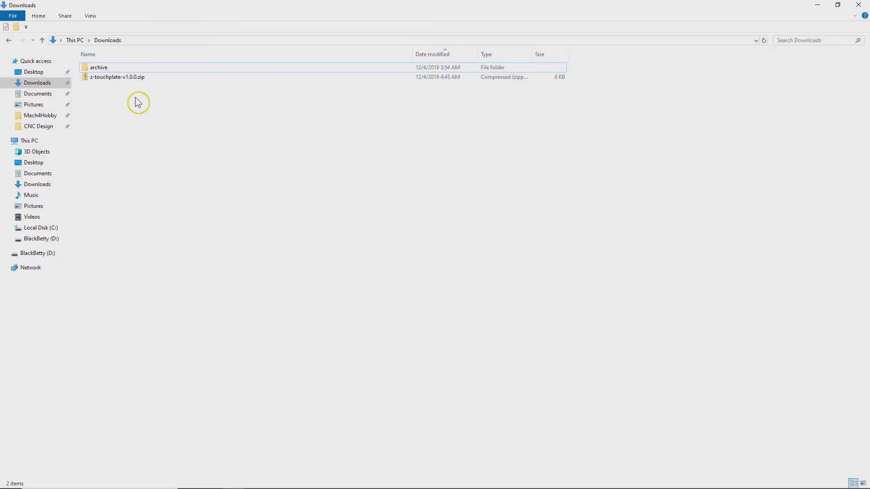
left_click(118, 83)
right_click(111, 79)
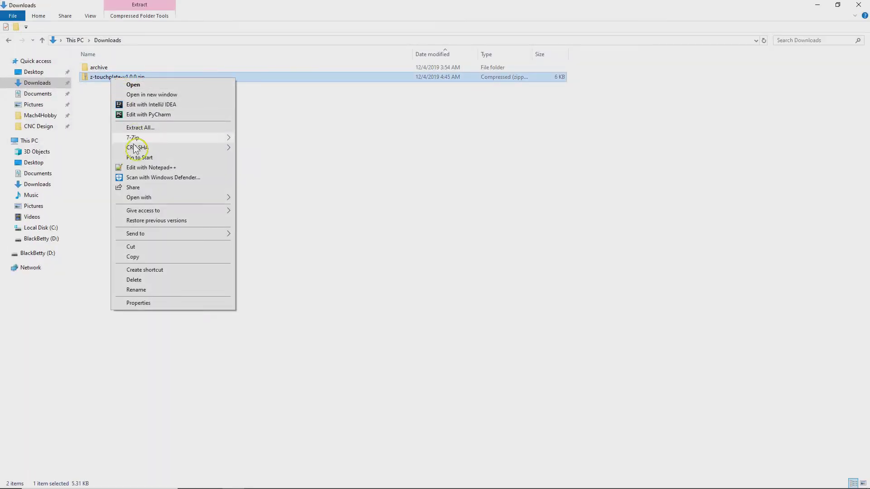
left_click(140, 257)
left_click(54, 116)
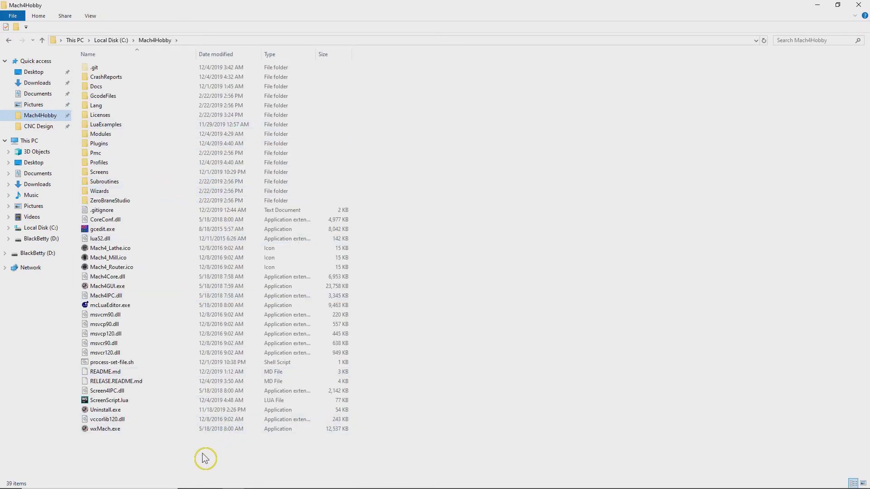
key("ctrl+v")
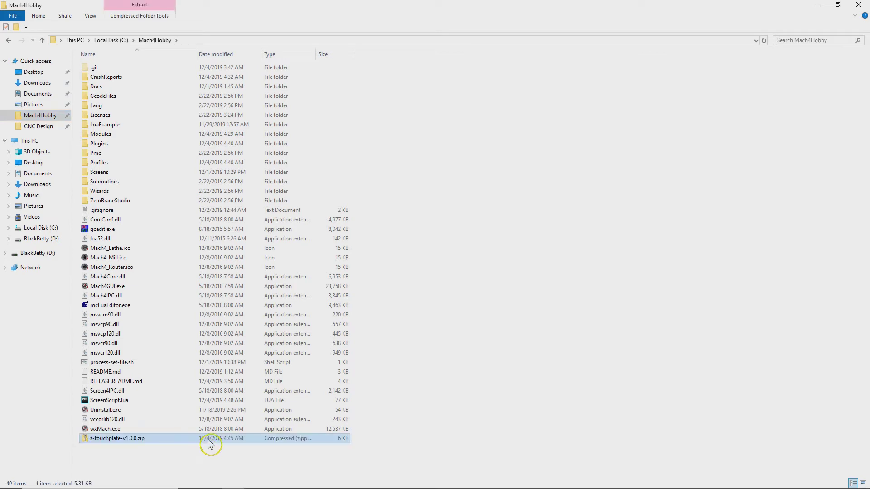
Step: Extract z-touchplate-v1.0.0.zip directly into the Mach4Hobby folder with 7-Zip and check the contents of Modules\zTouchPlate
right_click(152, 445)
mouse_move(193, 277)
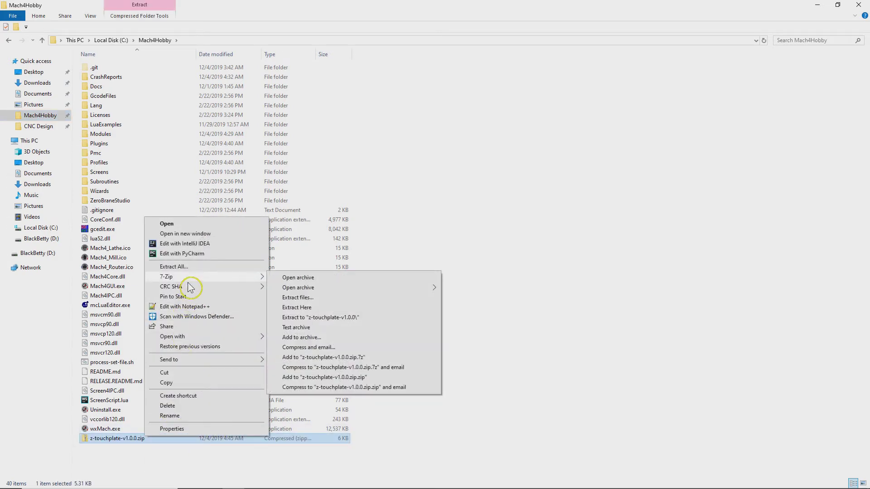
left_click(305, 313)
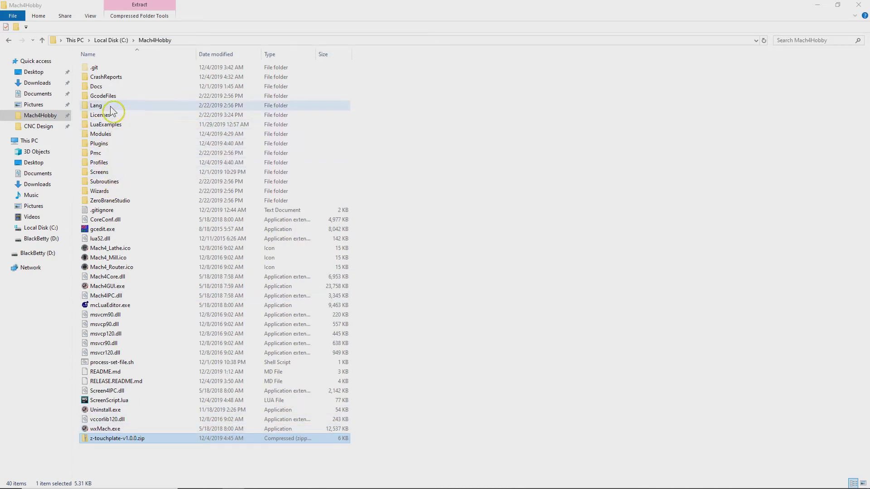
double_click(110, 134)
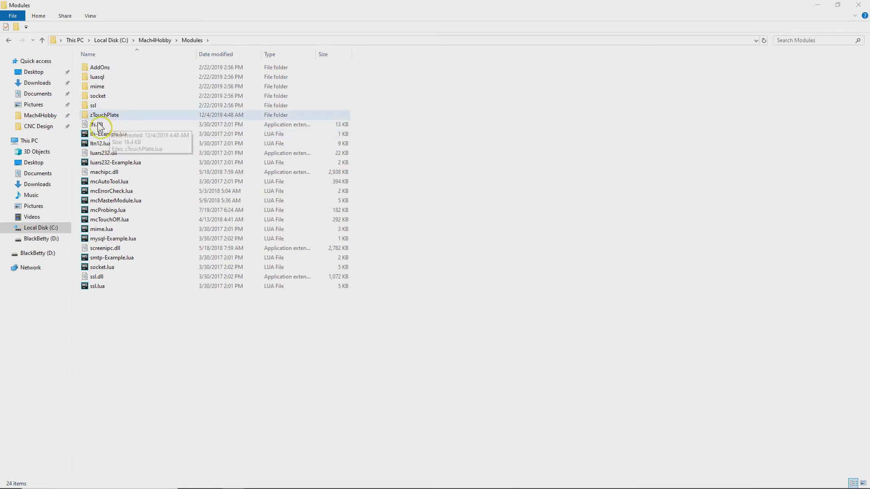
double_click(113, 118)
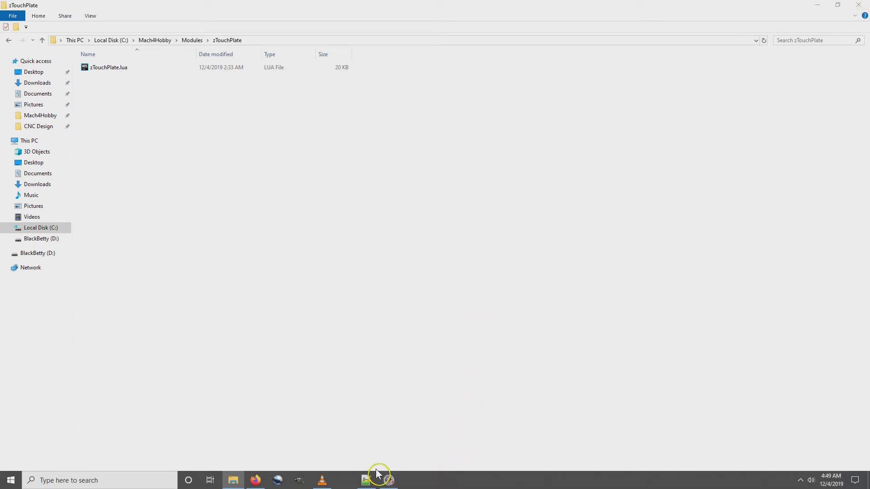
Step: Switch to Mach4, exit it and reload it with the ztp-demo profile, dismissing the plugin notices and displaying the new touch plate tab
left_click(392, 482)
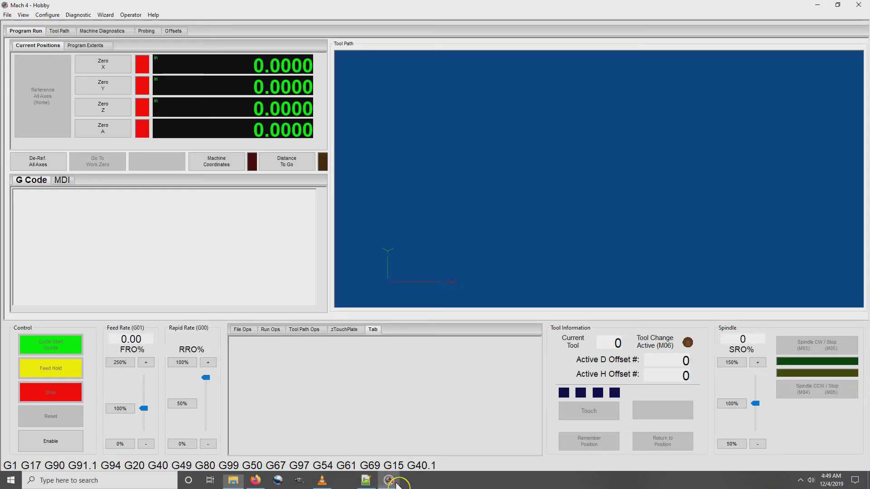
left_click(861, 8)
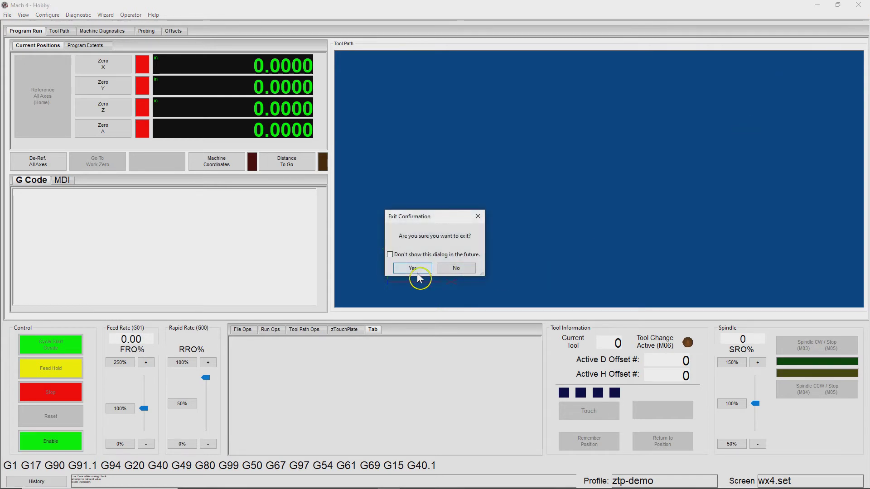
left_click(416, 271)
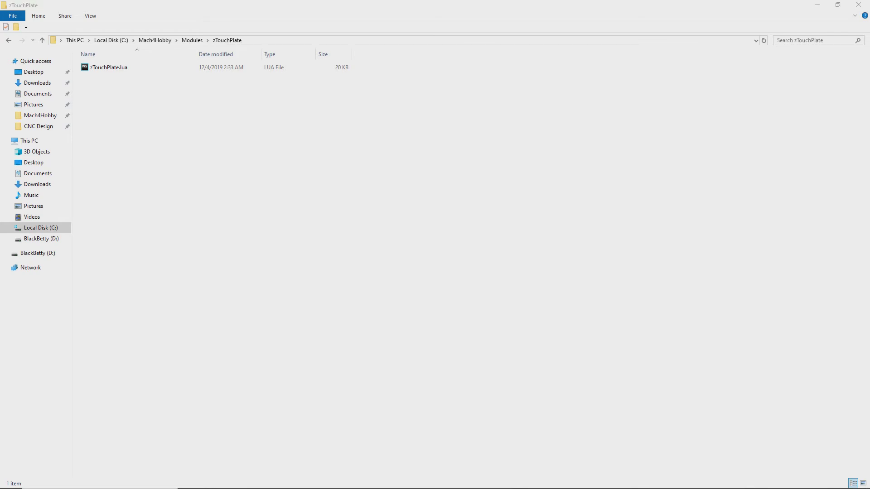
left_click(394, 262)
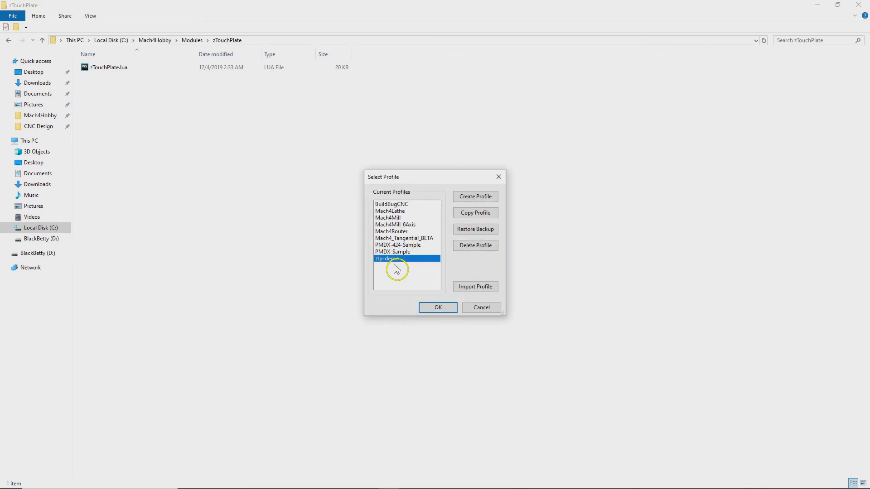
left_click(442, 308)
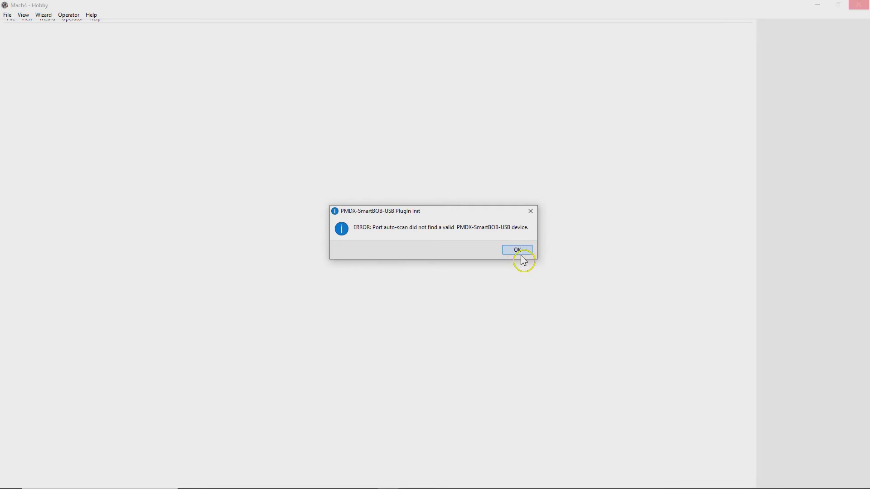
left_click(519, 251)
left_click(505, 262)
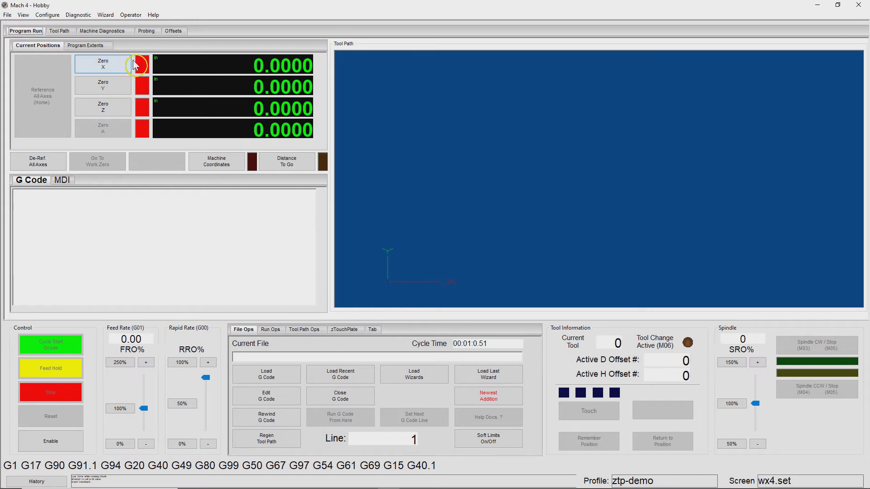
left_click(379, 332)
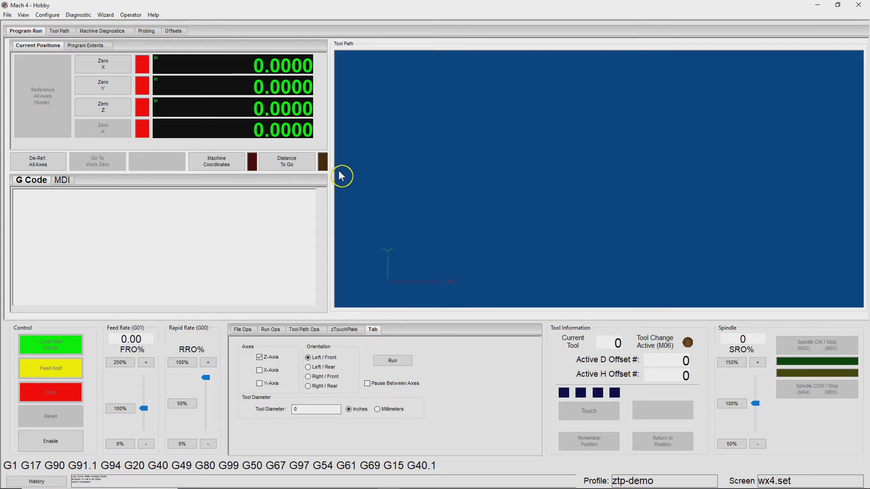
Step: In screen editing, set the label of tabZTouchPlate(23) under OperationsTabs to zTouchPlate
left_click(132, 15)
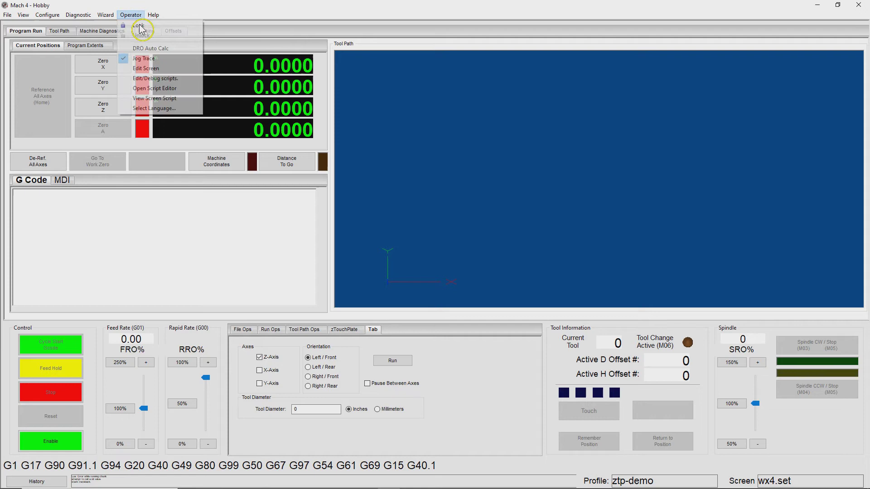
left_click(145, 68)
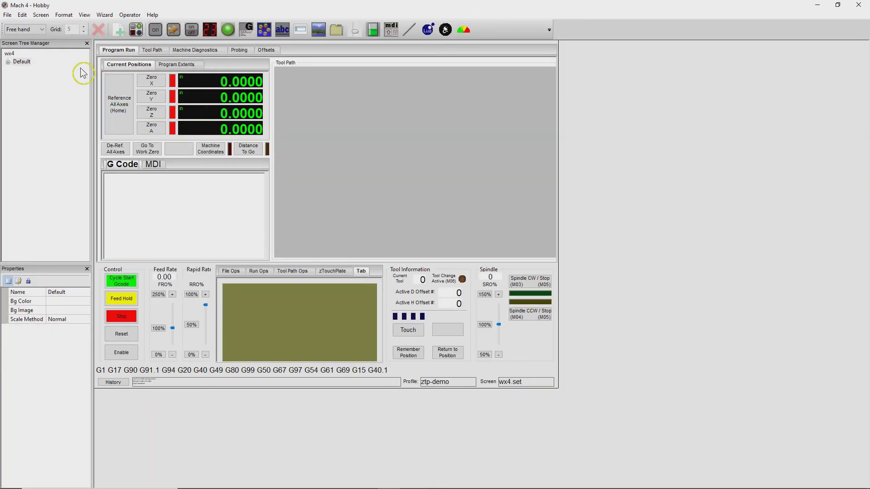
left_click(8, 61)
left_click(16, 78)
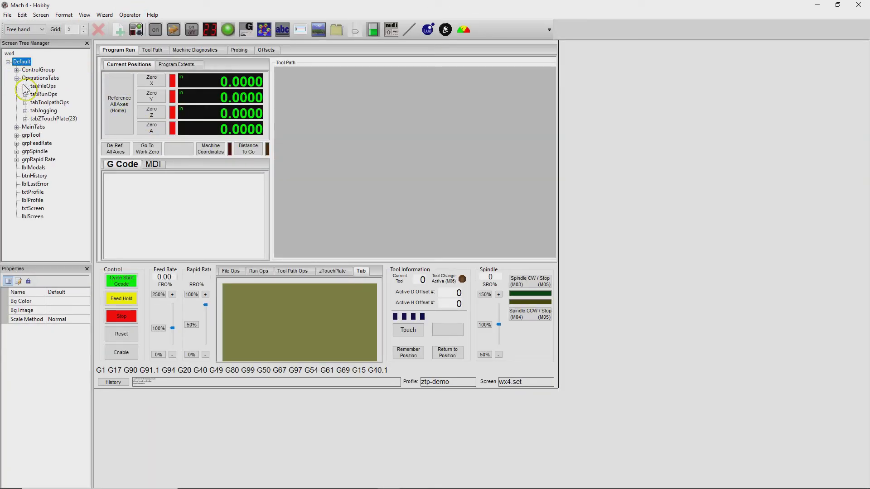
left_click(26, 118)
left_click(64, 127)
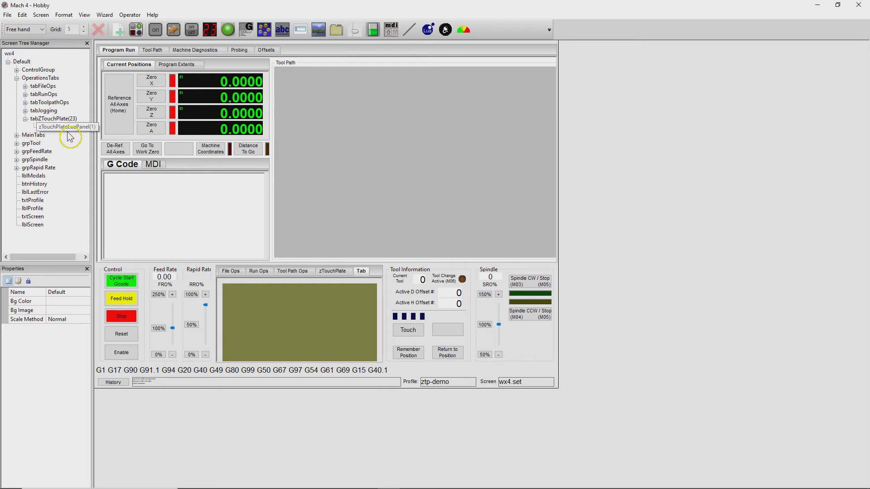
left_click(69, 122)
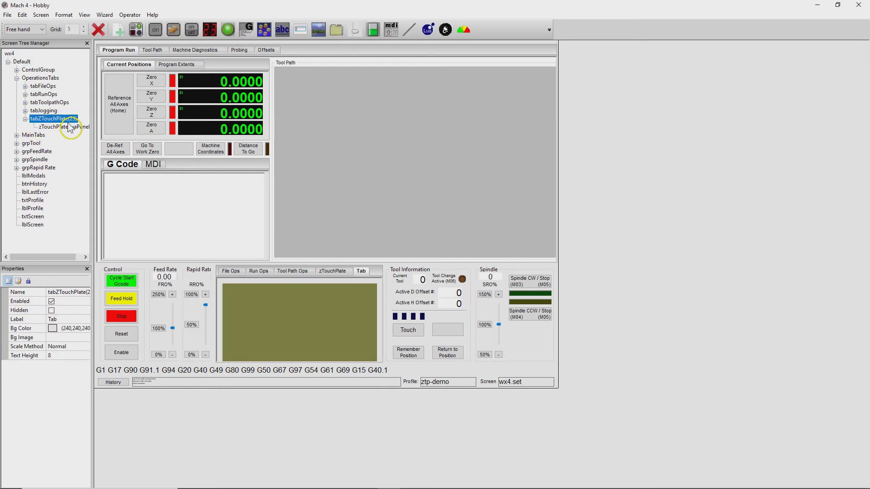
left_click(68, 319)
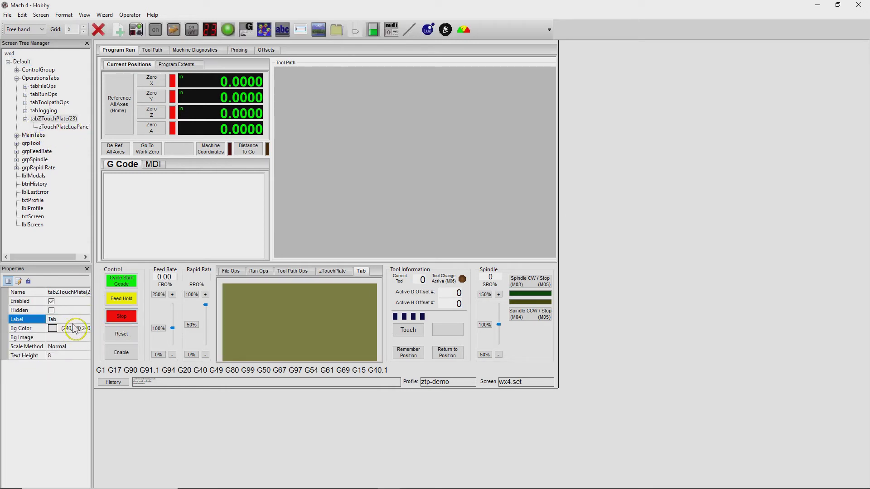
left_click(43, 321)
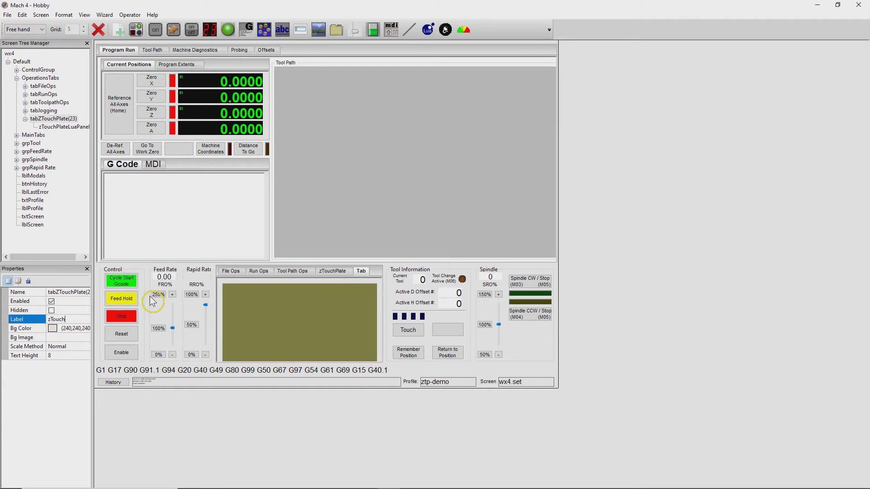
type("zTouchPlate")
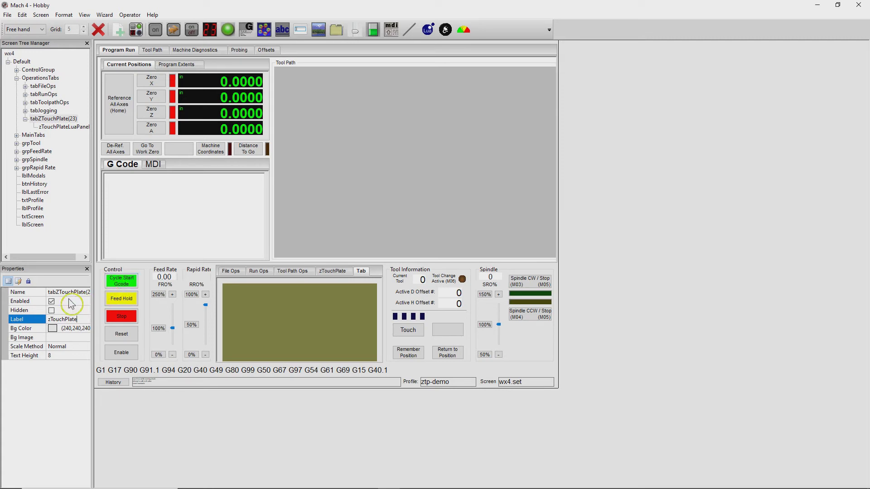
left_click(69, 294)
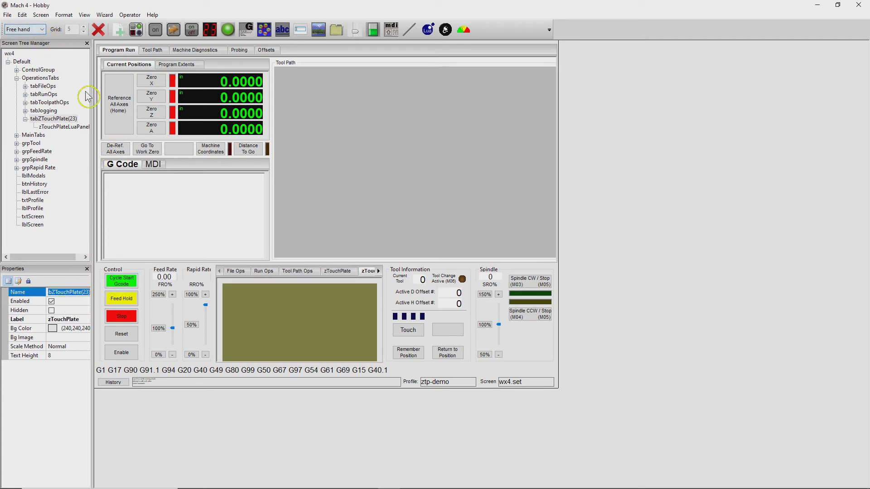
Step: Exit screen editing and save the modified screen
left_click(130, 15)
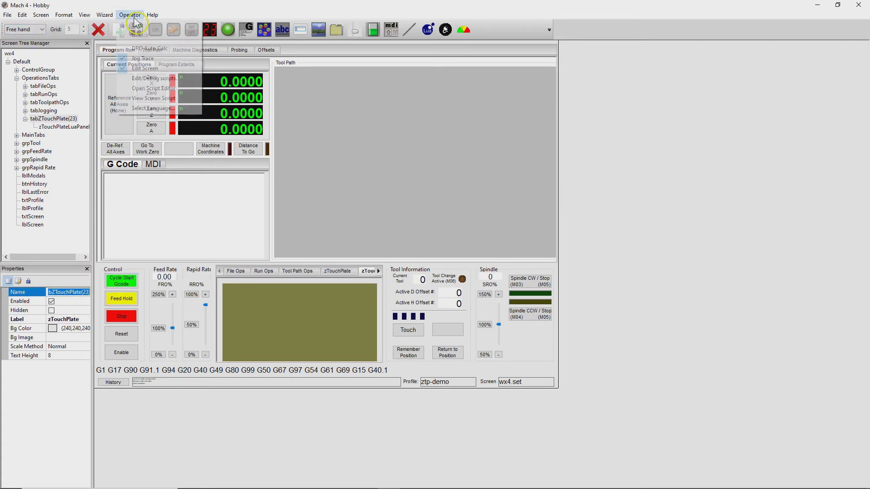
left_click(146, 68)
left_click(466, 249)
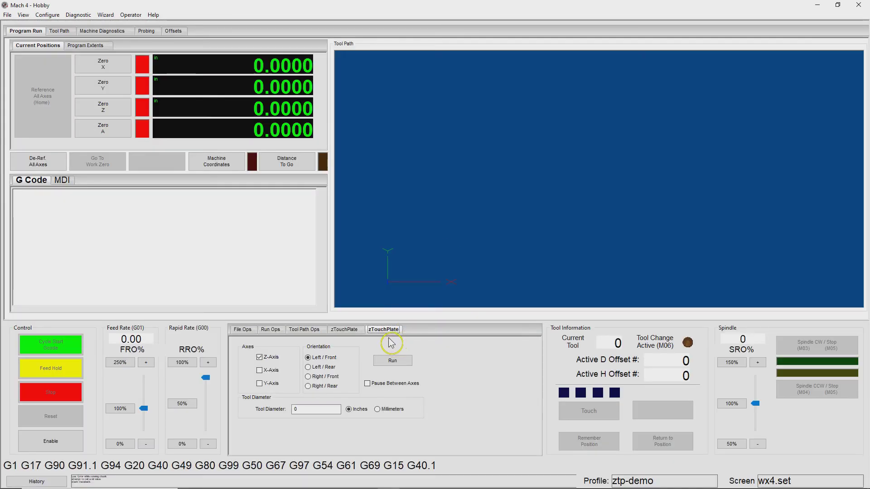
Step: Try to run the zTouchPlate routine, dismiss the notice, and include the X-Axis and Y-Axis in the panel's axes
left_click(395, 365)
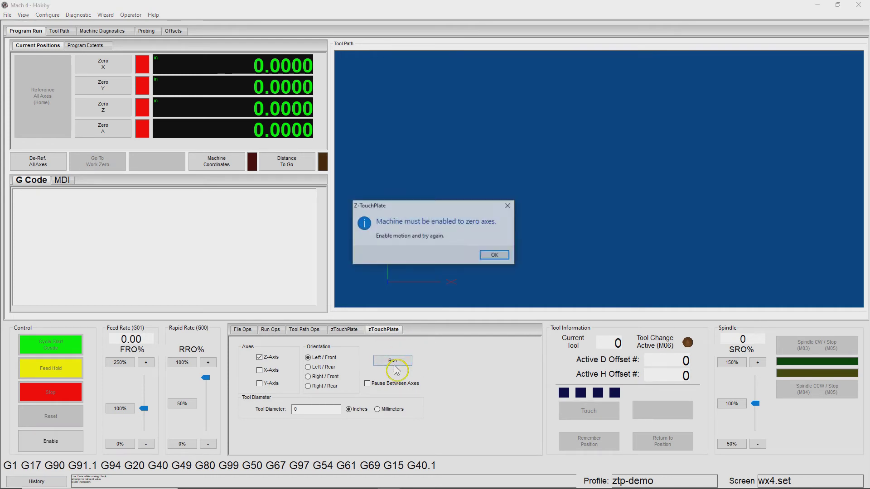
left_click(499, 258)
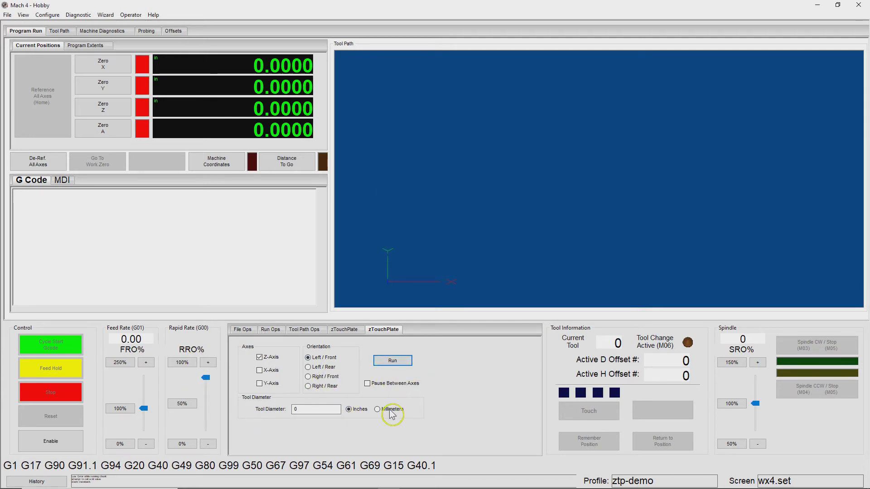
left_click(259, 370)
left_click(259, 383)
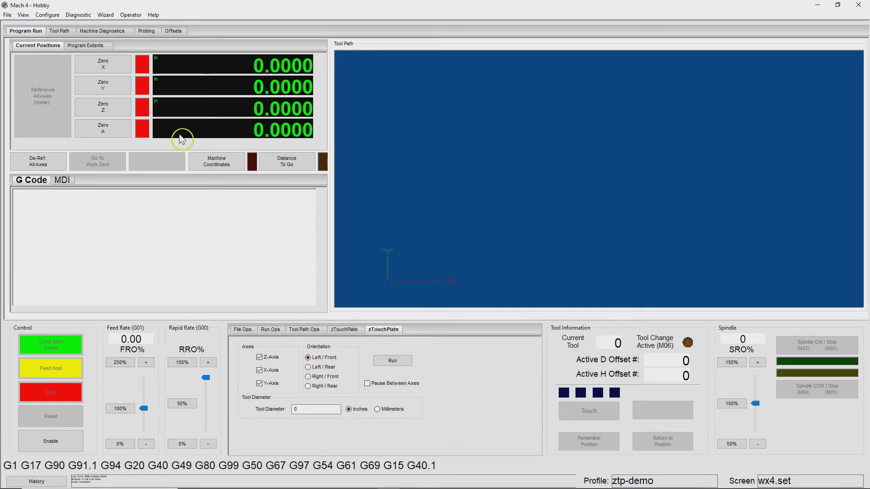
Step: Look through the Offsets, Probing, Machine Diagnostics, Tool Path and Program Run pages with the zTouchPlate panel showing, including Program Extents
left_click(182, 38)
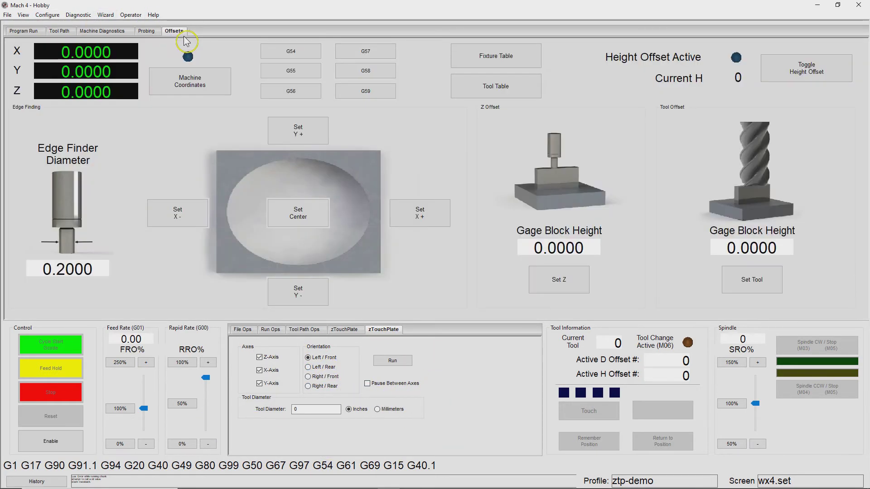
left_click(154, 36)
left_click(111, 33)
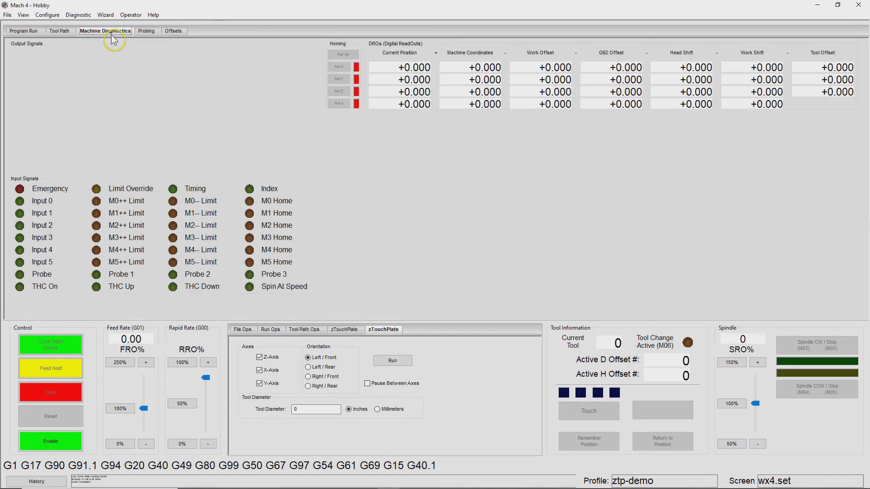
left_click(59, 33)
left_click(26, 32)
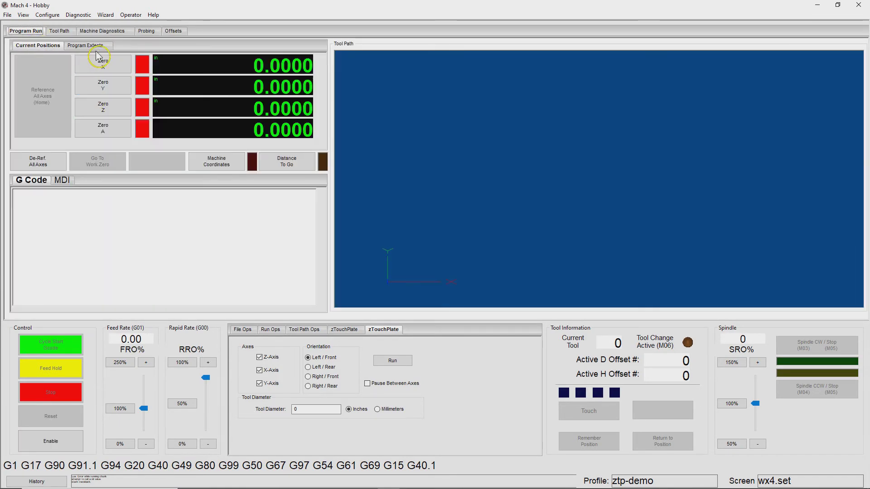
left_click(91, 45)
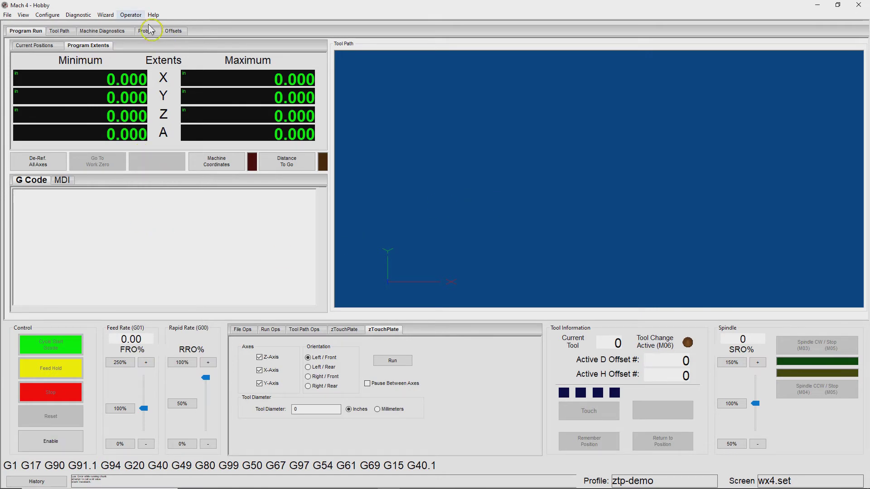
Step: Return to screen editing and open the script of zTouchPlateLuaPanel in the script editor
left_click(131, 14)
left_click(147, 82)
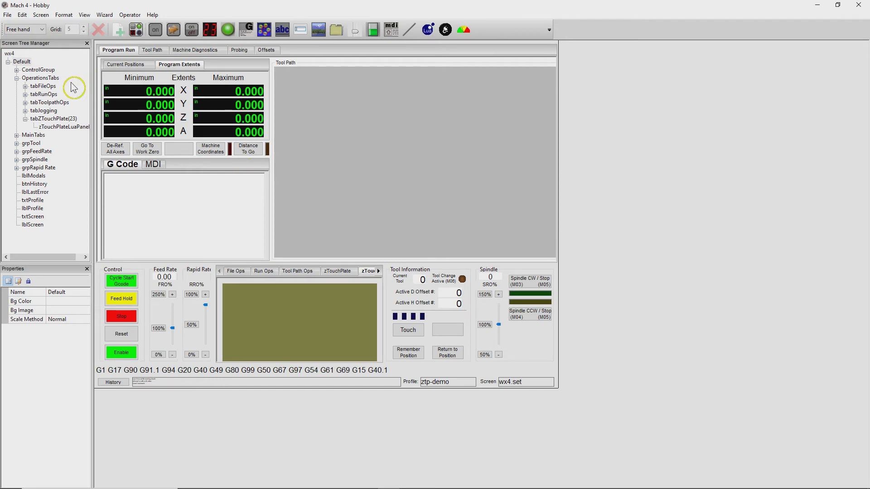
left_click(63, 127)
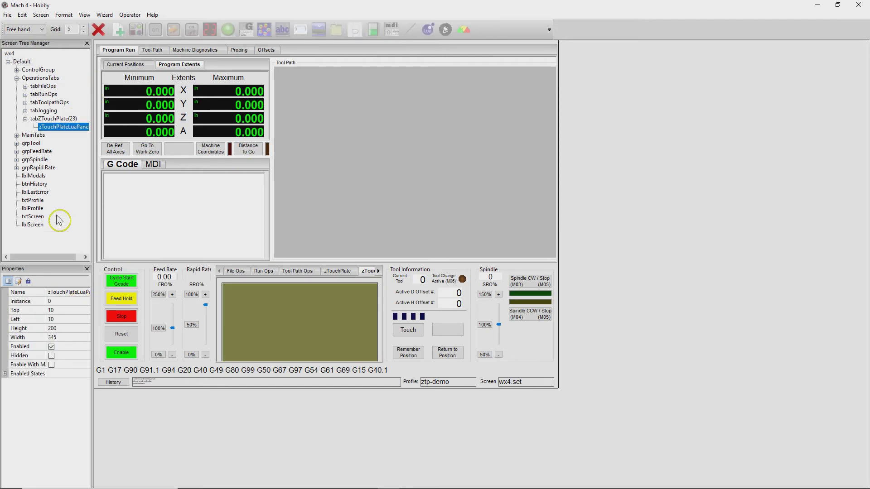
left_click(19, 281)
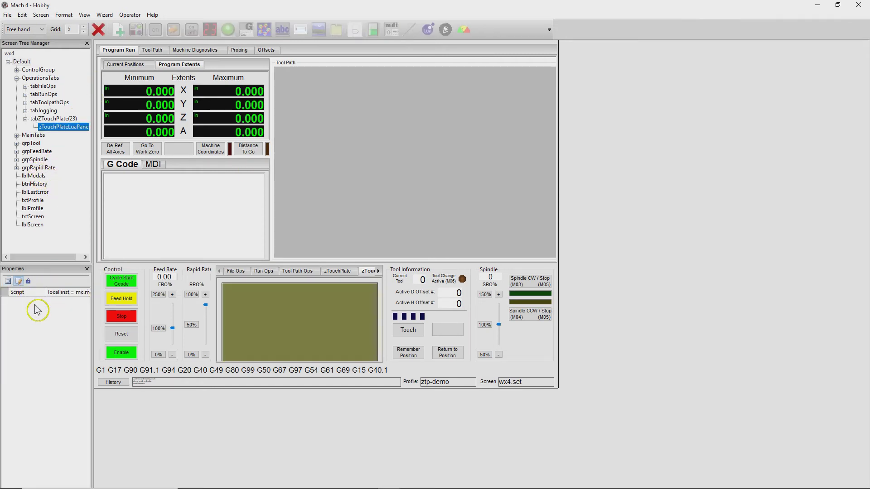
left_click(81, 293)
left_click(86, 292)
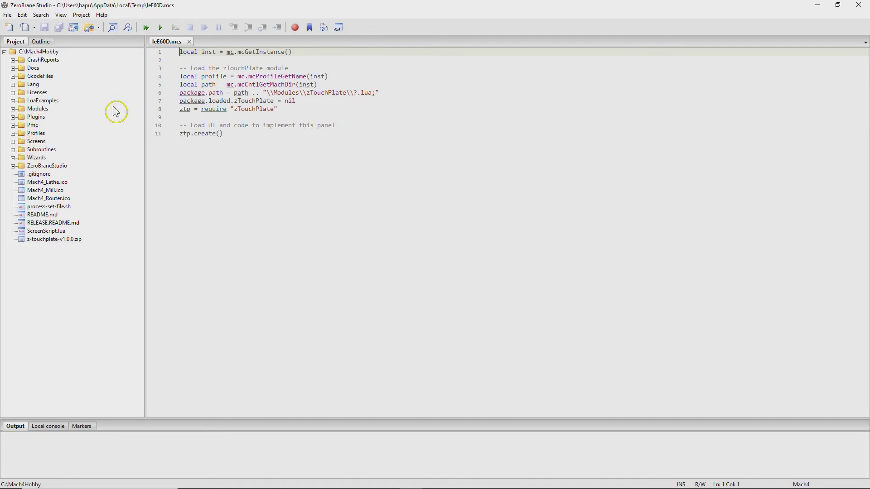
Step: Open Modules\zTouchPlate\zTouchPlate.lua from the project tree and examine the line local zTouchPlate = {}
left_click(12, 109)
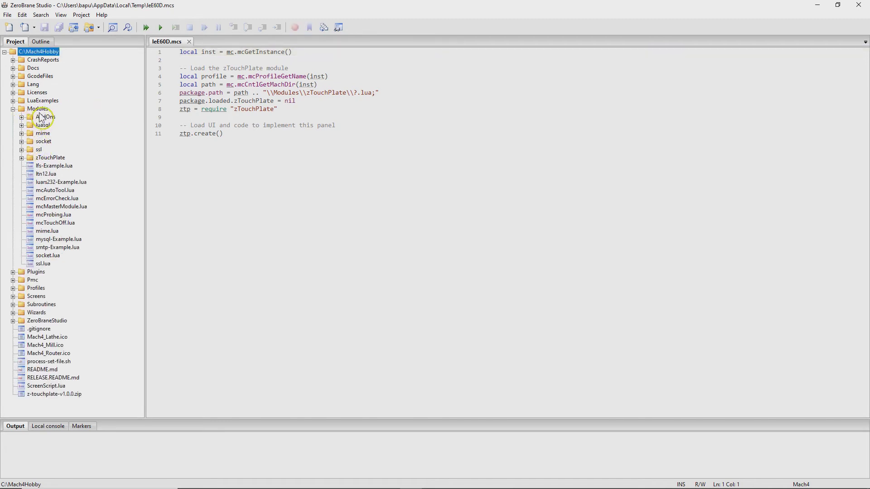
left_click(21, 158)
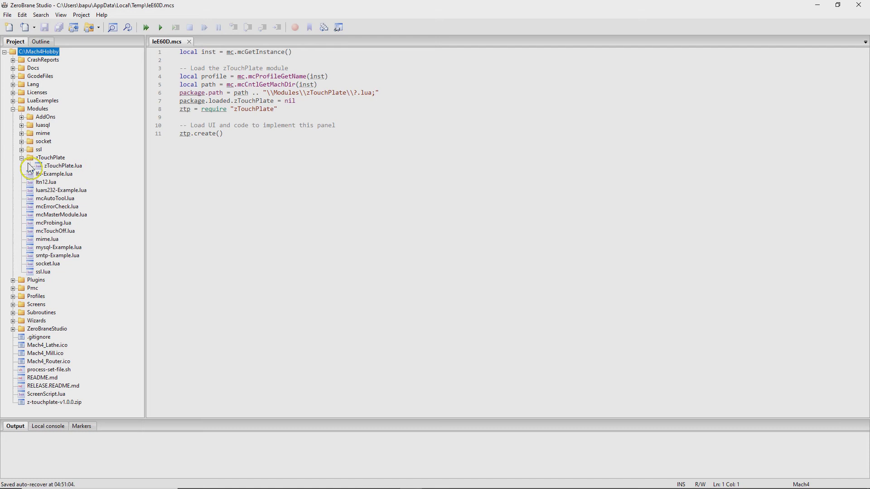
double_click(63, 166)
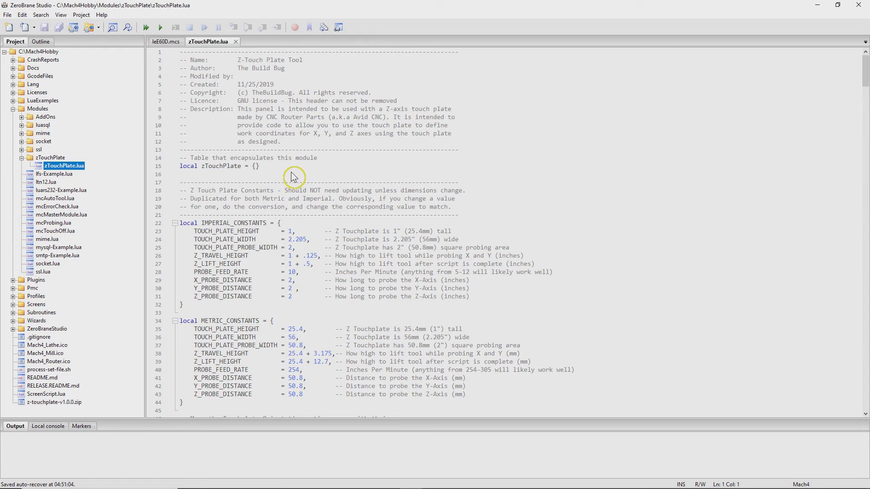
left_click_drag(262, 166, 181, 167)
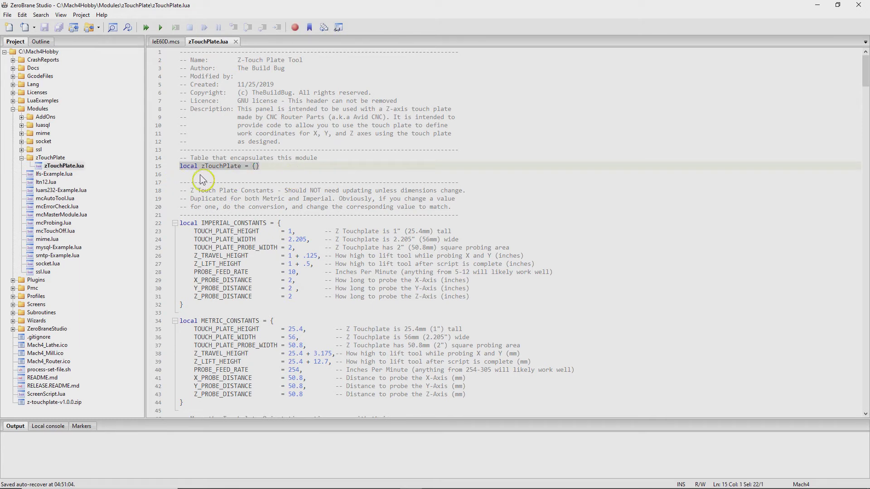
left_click(265, 167)
left_click_drag(261, 167, 181, 166)
key("Right")
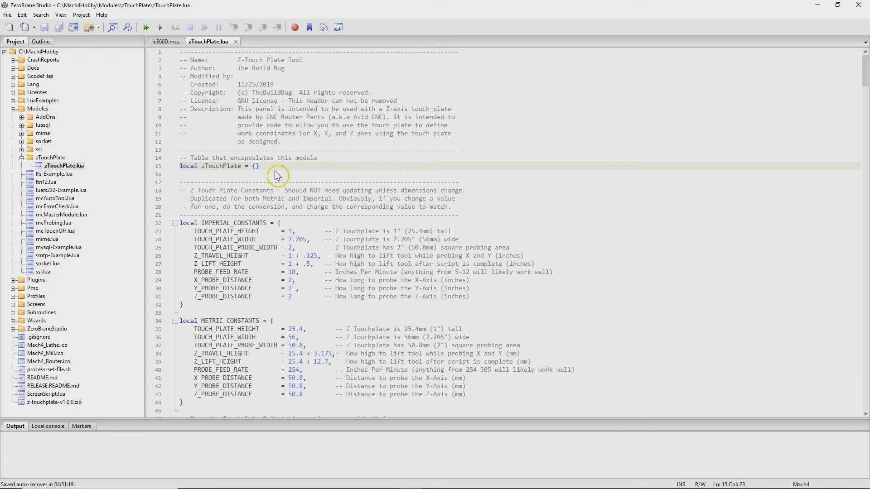
left_click_drag(260, 167, 181, 167)
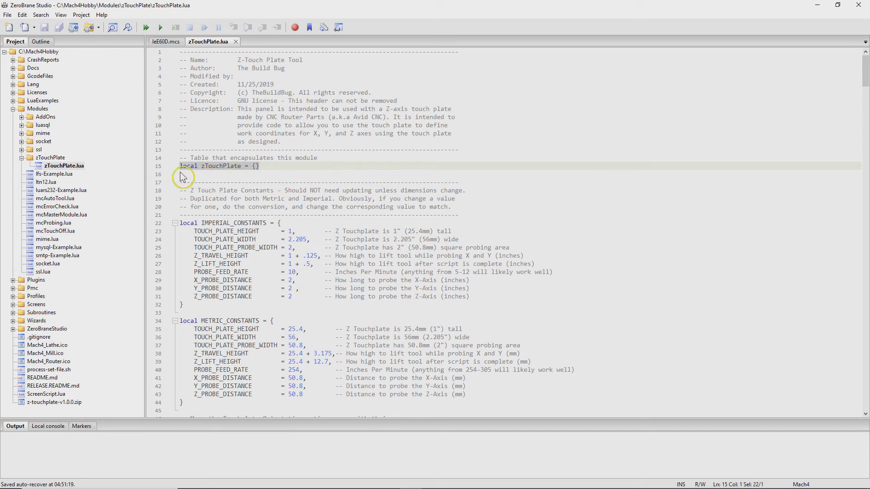
Step: Examine the zTouchPlate table name and compare its declaration with the return zTouchPlate statement at the end of the module
left_click(289, 171)
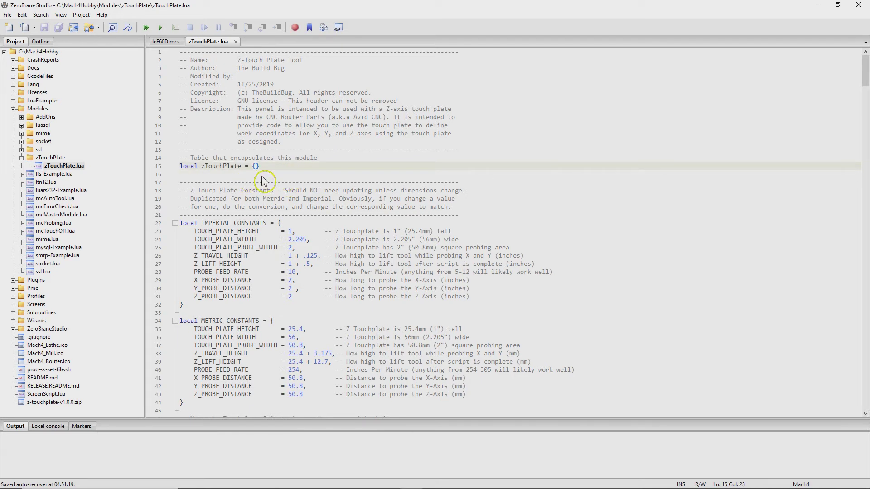
double_click(233, 167)
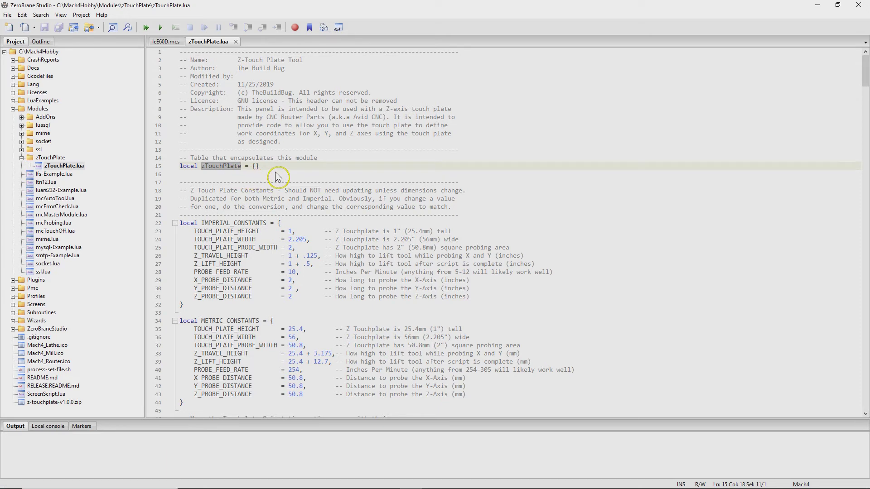
key("Left")
double_click(222, 166)
key("ctrl+alt+r")
left_click_drag(866, 82, 723, 411)
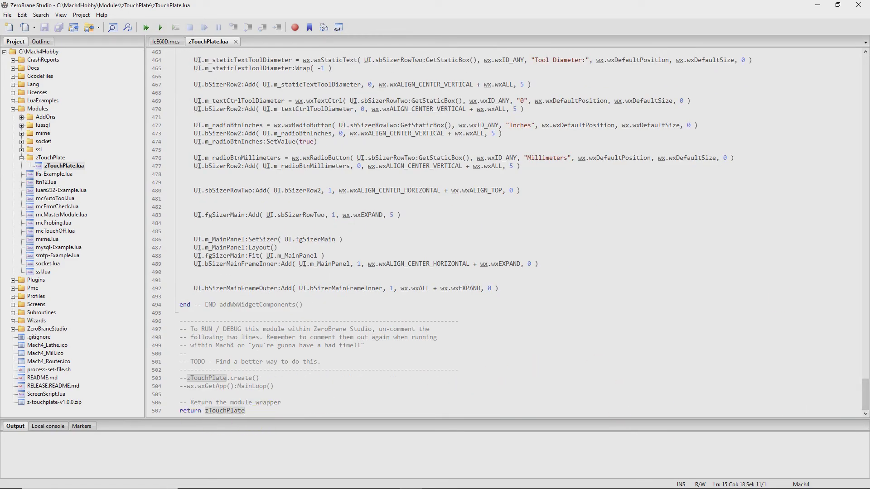
left_click_drag(865, 395, 863, 67)
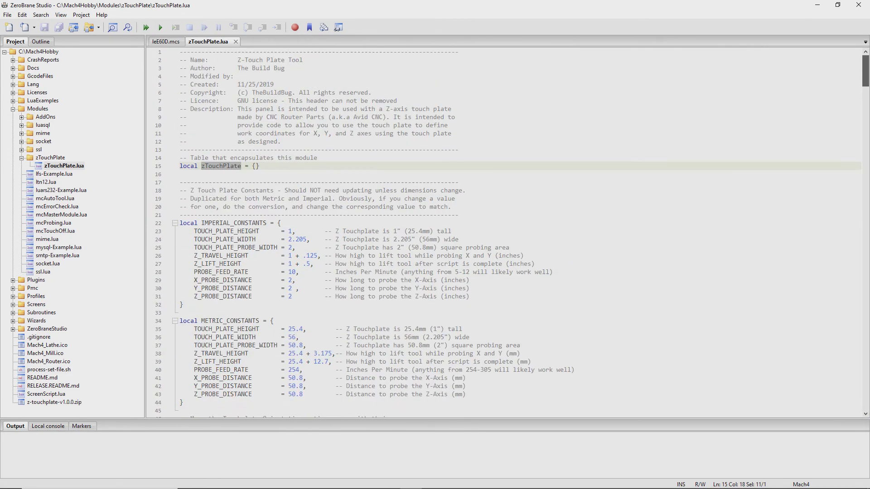
Step: Review the IMPERIAL_CONSTANTS and METRIC_CONSTANTS tables, including the imperial touch plate dimensions and the Z travel and lift heights
scroll(263, 243, "down", 2)
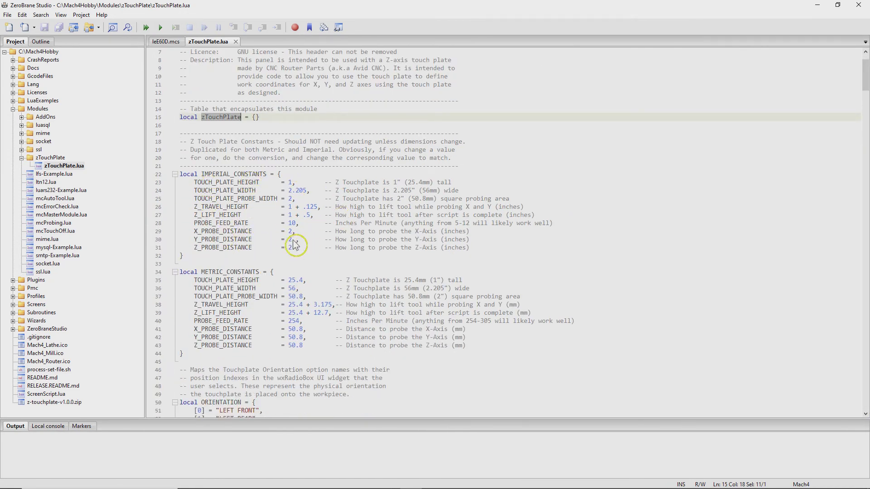
left_click_drag(212, 267, 187, 185)
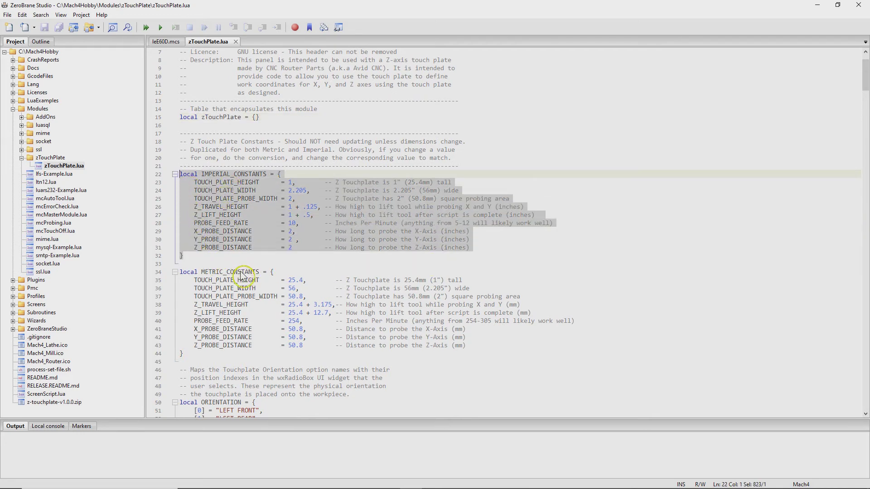
double_click(234, 175)
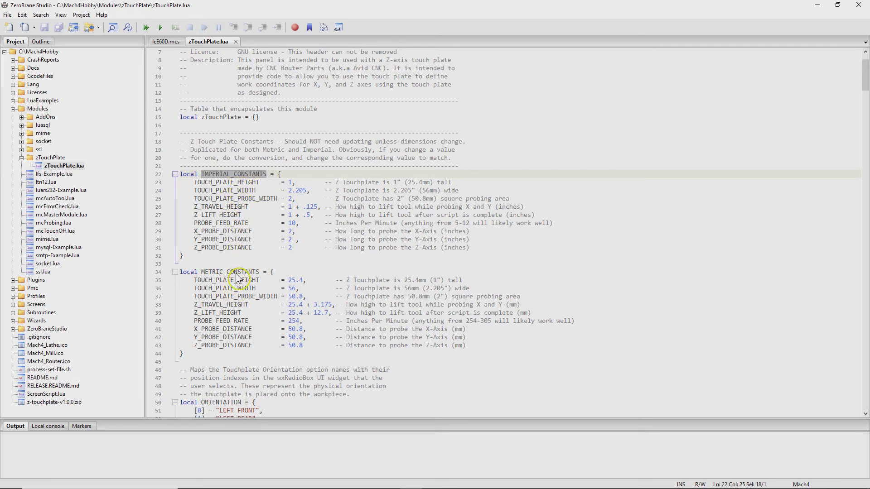
double_click(235, 273)
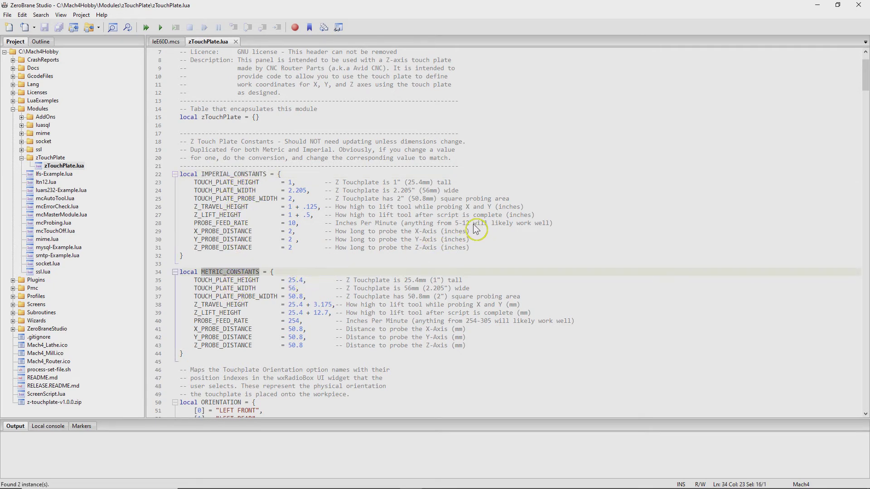
left_click(539, 218)
left_click_drag(539, 219, 189, 192)
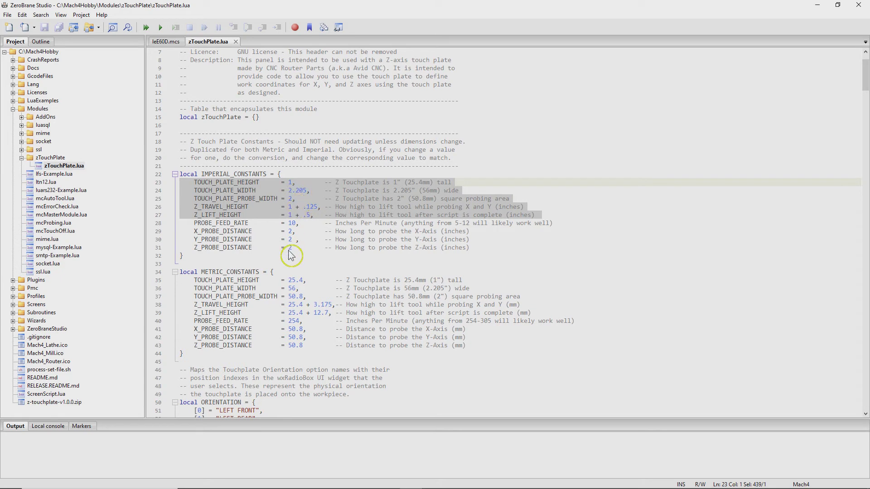
left_click(207, 176)
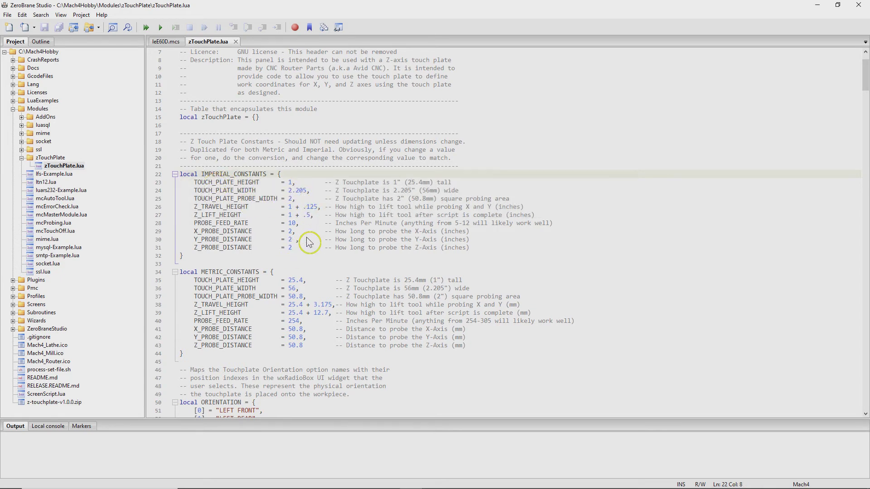
left_click_drag(195, 273, 464, 348)
Step: Compare the TOUCH_PLATE_WIDTH value in the imperial constants with the one in the metric constants
left_click(307, 191)
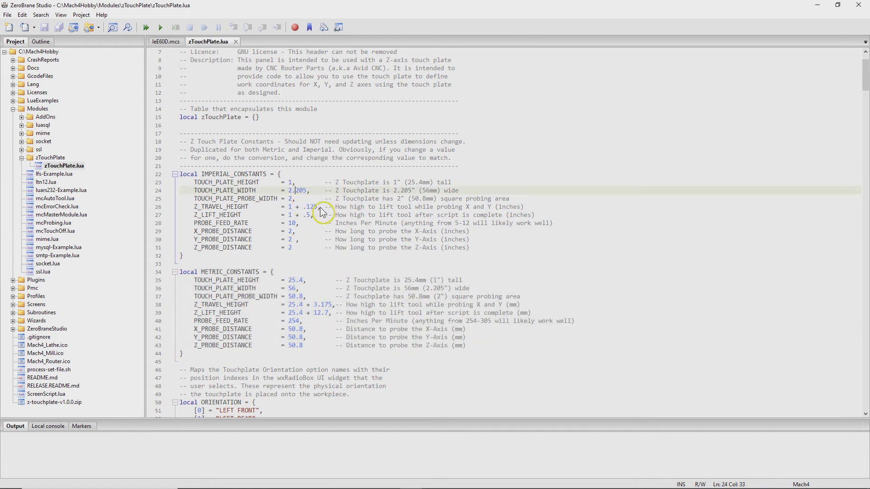
left_click_drag(307, 191, 292, 191)
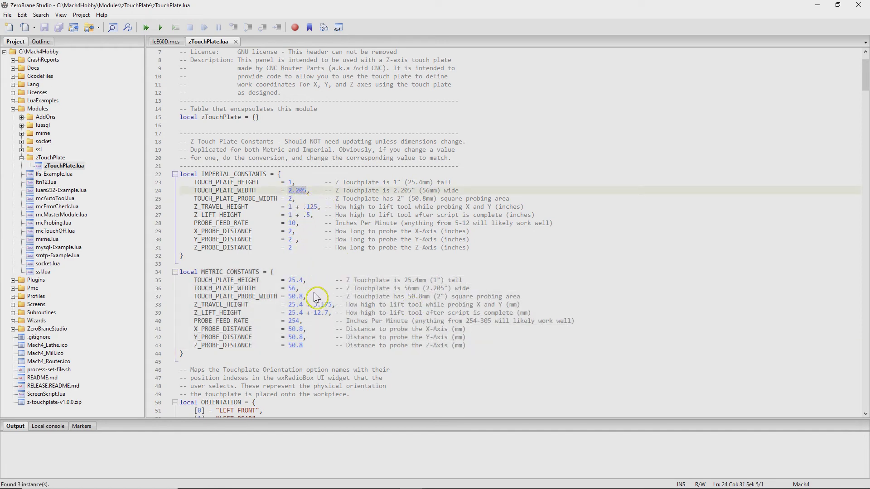
left_click(296, 289)
key("ctrl+shift+Left")
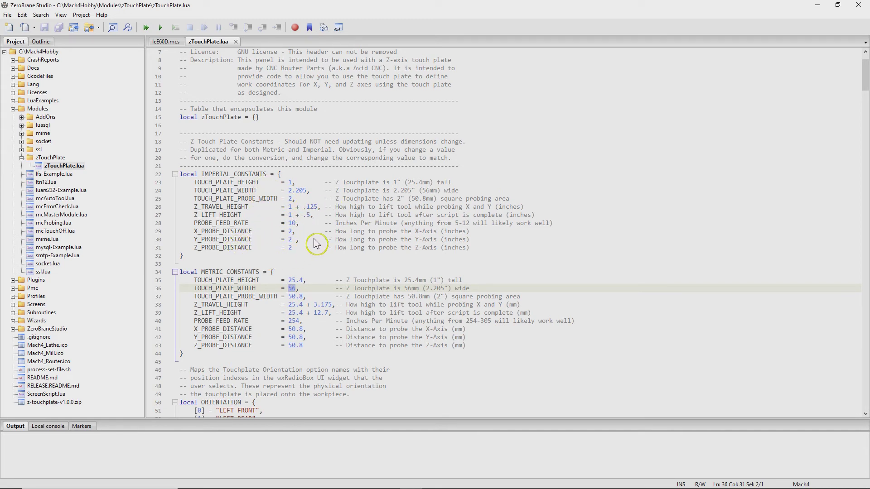
Step: Examine the X, Y and Z probe distances and the PROBE_FEED_RATE value in IMPERIAL_CONSTANTS
left_click_drag(194, 232, 471, 249)
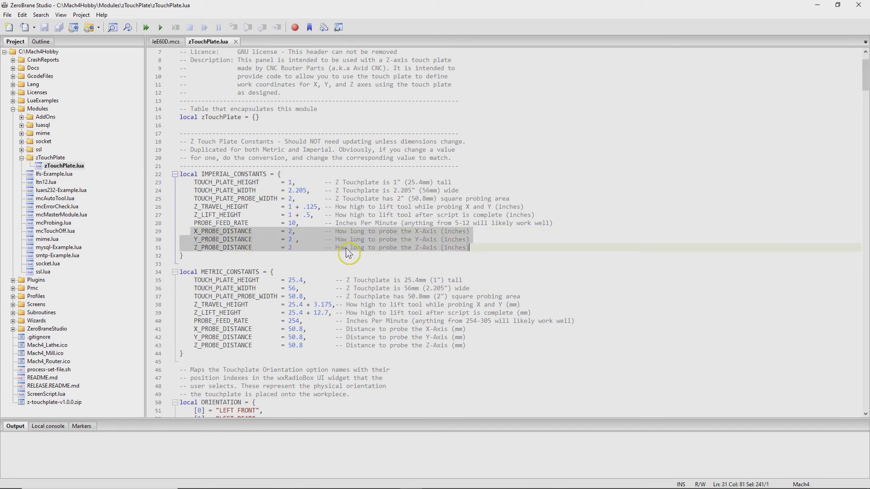
left_click(302, 240)
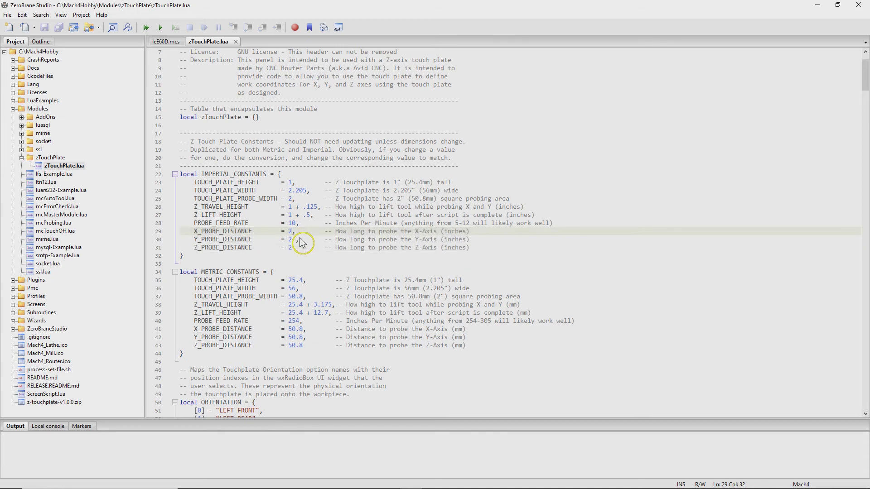
left_click(300, 240)
left_click(299, 248)
left_click_drag(470, 247, 357, 247)
left_click_drag(301, 252, 181, 191)
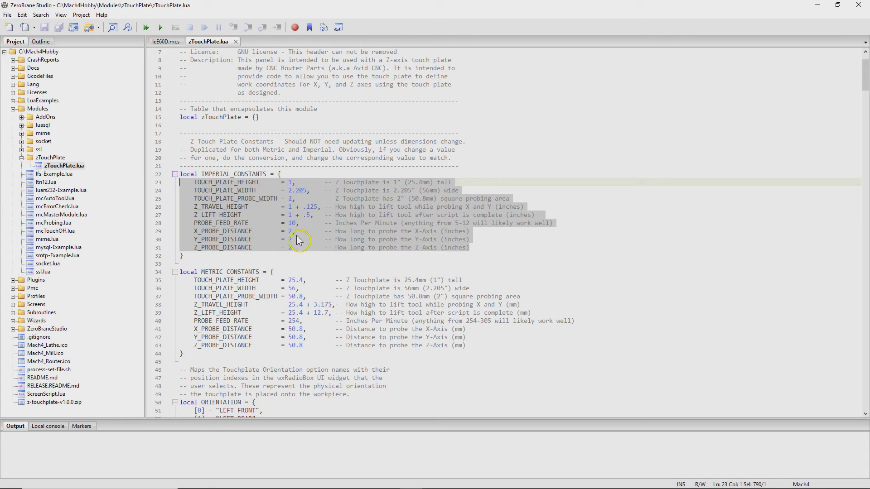
left_click(294, 223)
Step: Examine the ORIENTATION table and the index of its "LEFT FRONT" entry
scroll(290, 304, "down", 4)
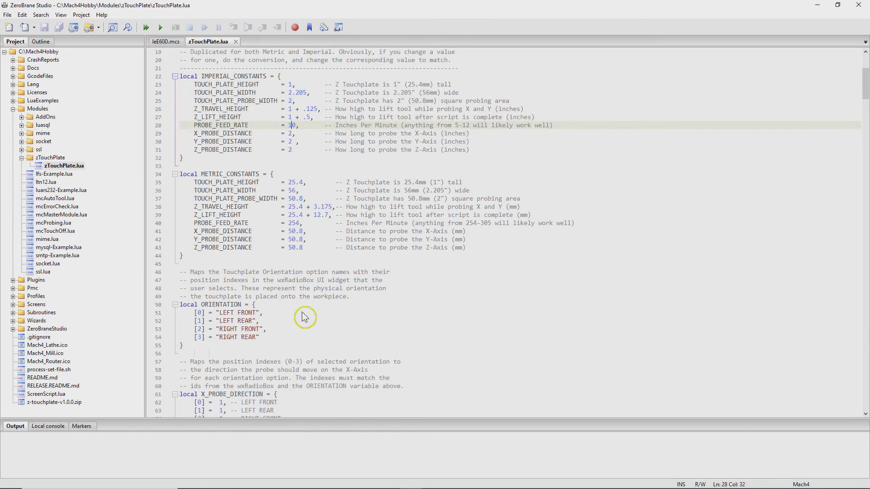
double_click(222, 304)
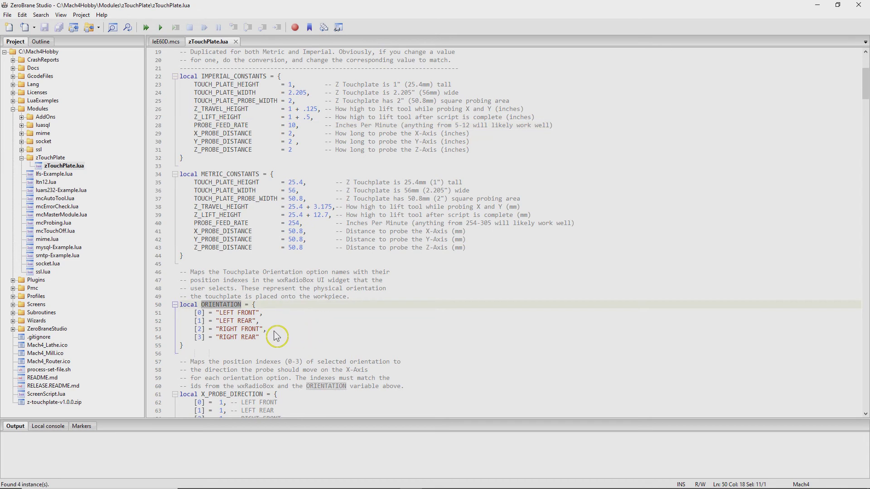
scroll(241, 310, "down", 1)
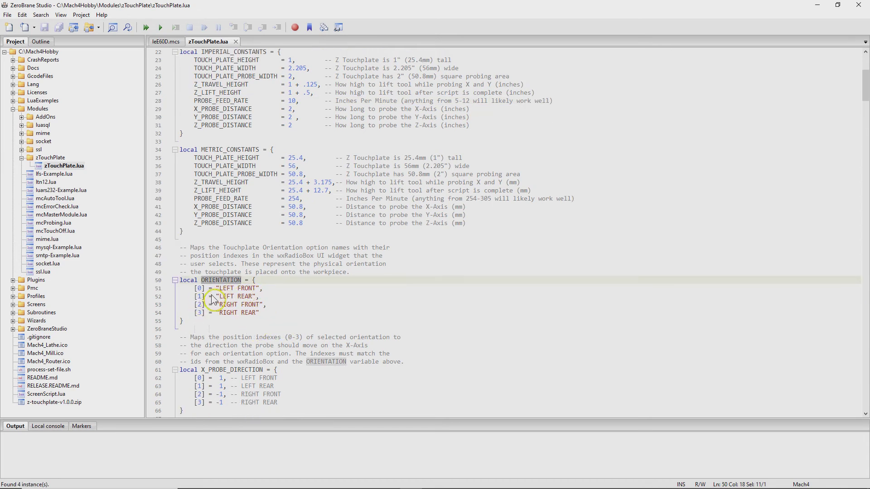
double_click(201, 288)
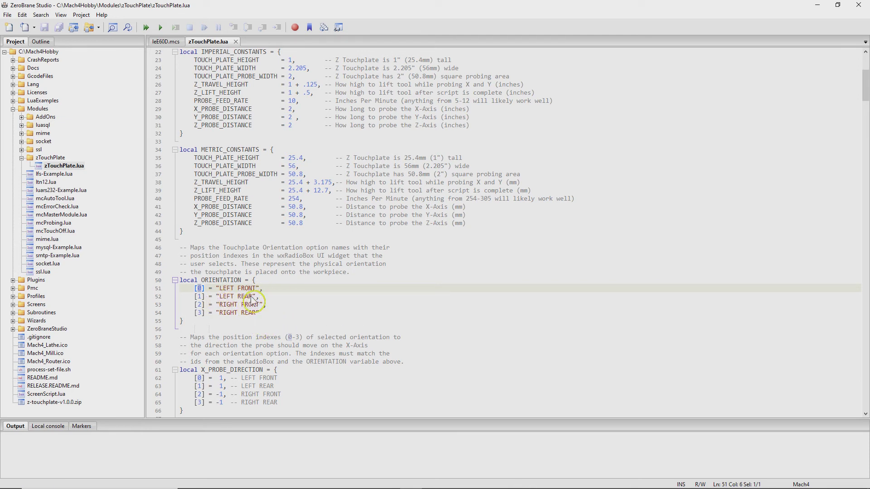
Step: Examine how the X_PROBE_DIRECTION and Y_PROBE_DIRECTION tables map each orientation index to a probing direction
scroll(254, 329, "down", 3)
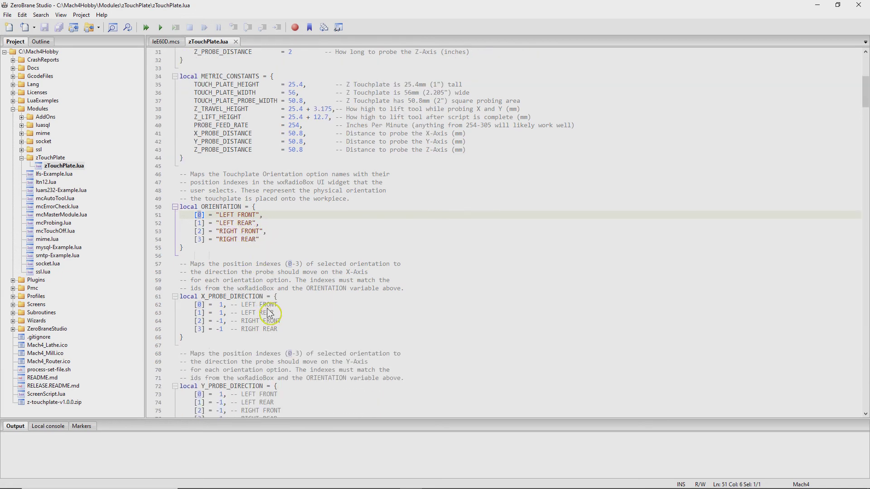
scroll(259, 315, "down", 2)
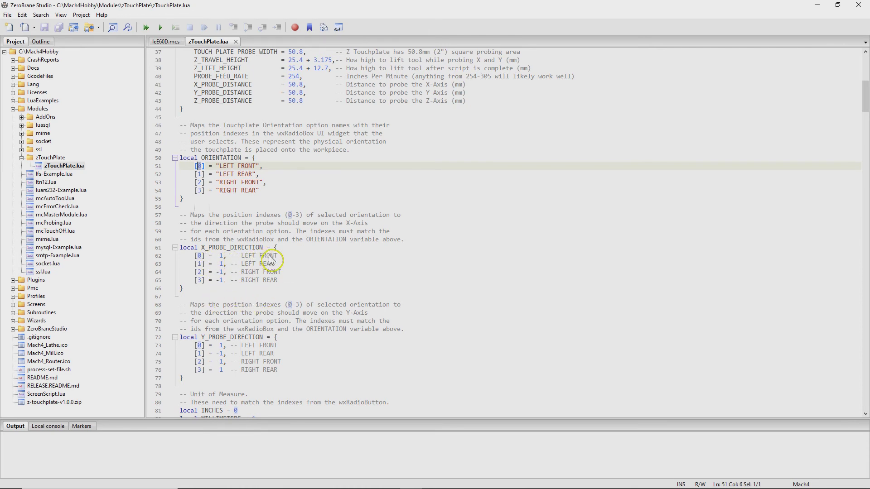
double_click(251, 248)
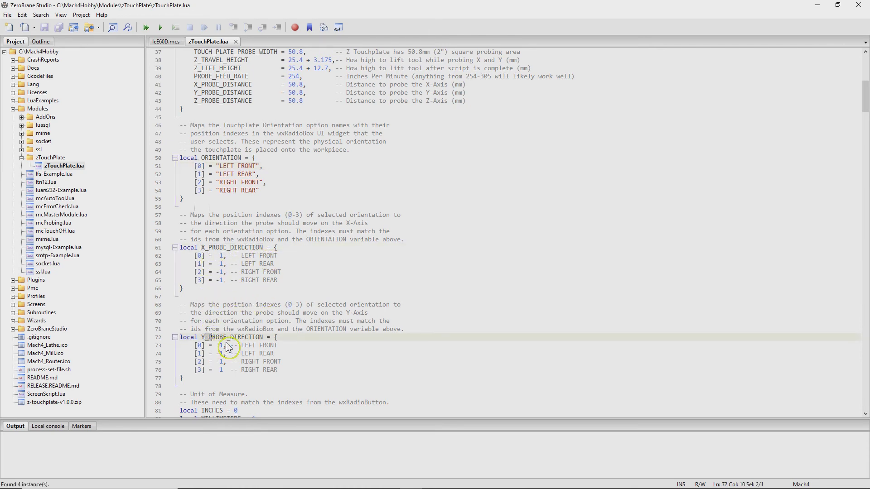
left_click_drag(205, 339, 264, 340)
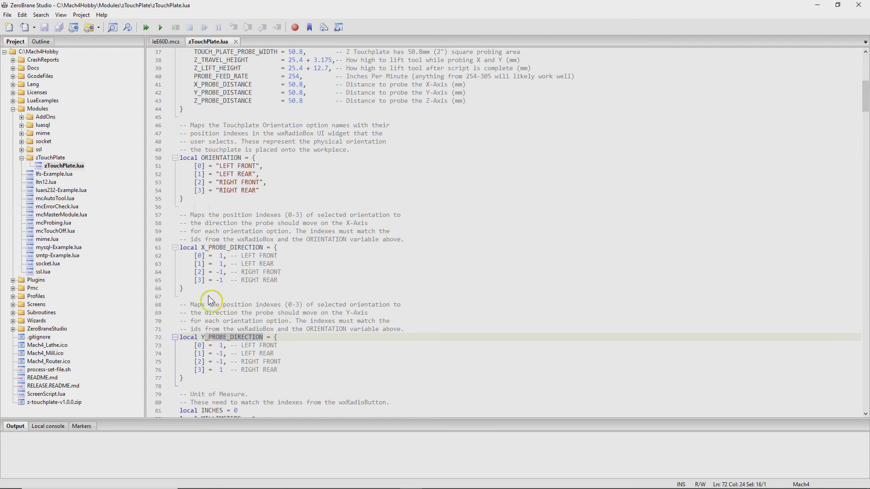
left_click_drag(183, 386, 184, 260)
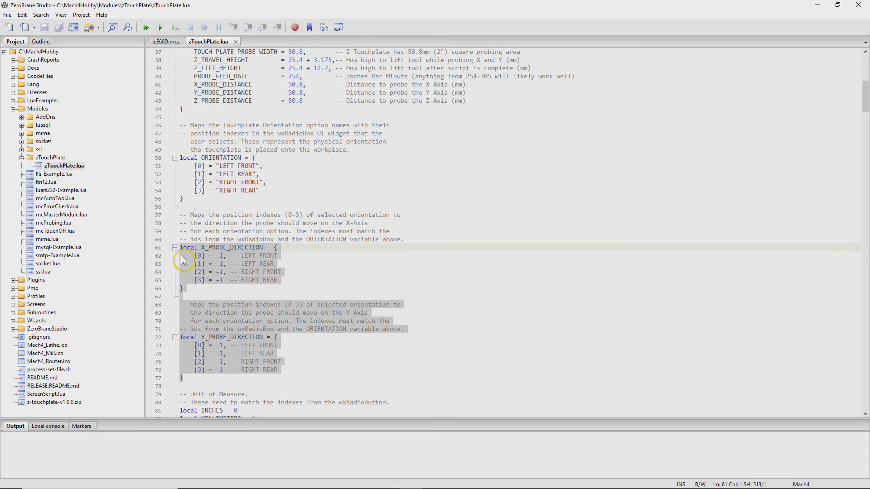
left_click(288, 293)
Step: Examine the unit of measure block with the INCHES, MILLIMETERS and UNITS definitions
scroll(294, 340, "down", 3)
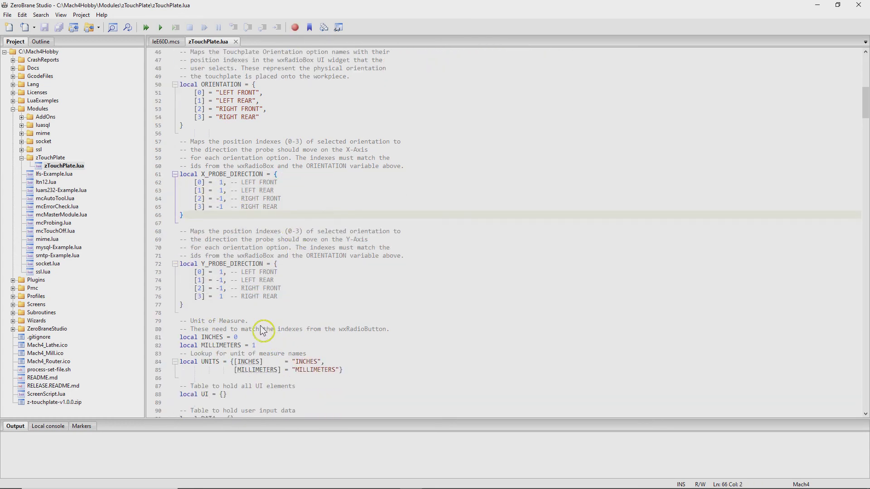
scroll(261, 330, "down", 2)
scroll(225, 272, "down", 2)
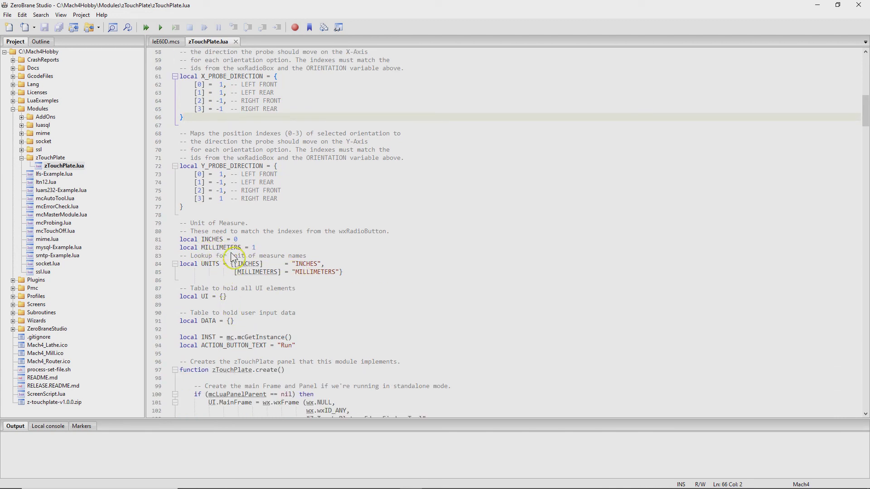
left_click_drag(353, 273, 188, 243)
Step: Examine the UI and DATA tables and the INST variable declared above the zTouchPlate.create() function
scroll(255, 320, "down", 2)
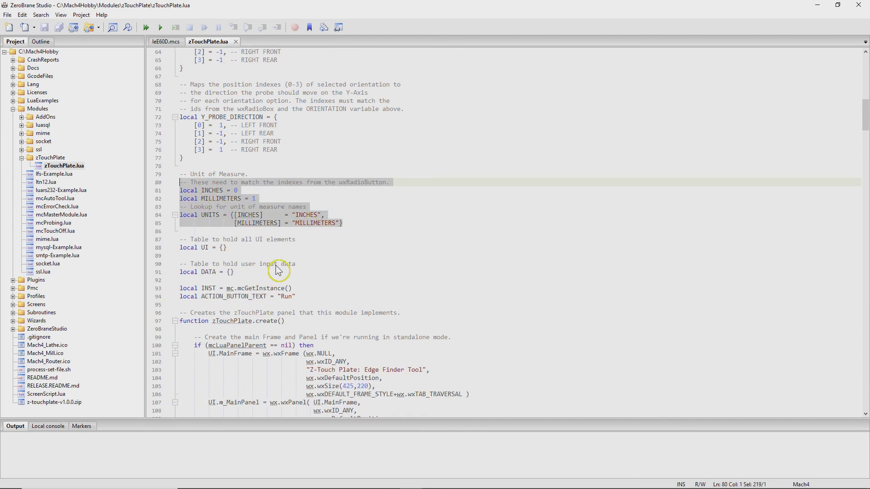
double_click(205, 248)
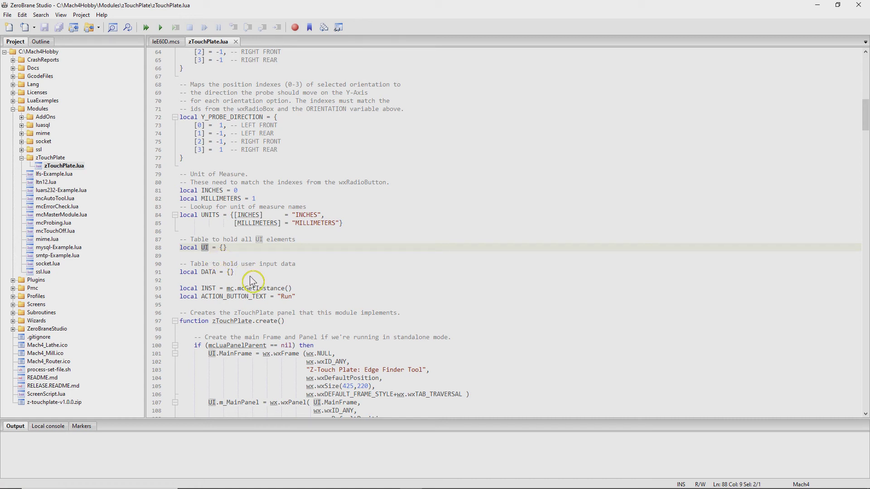
double_click(214, 273)
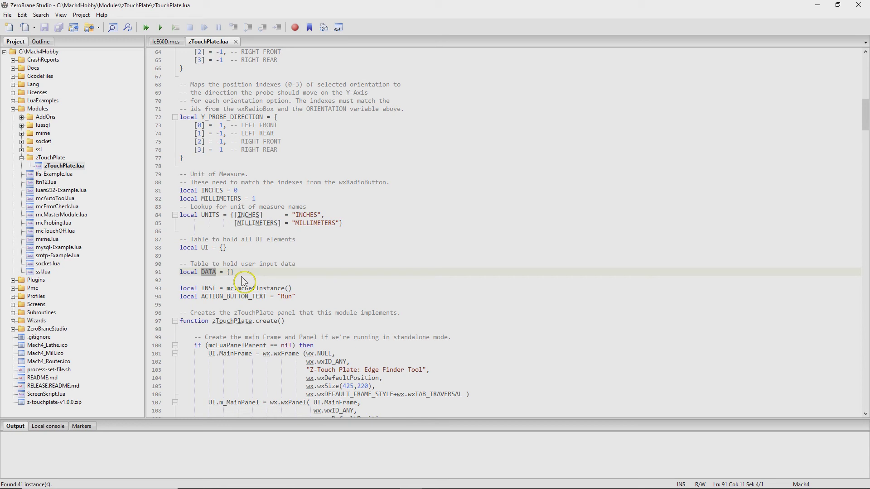
left_click(206, 273)
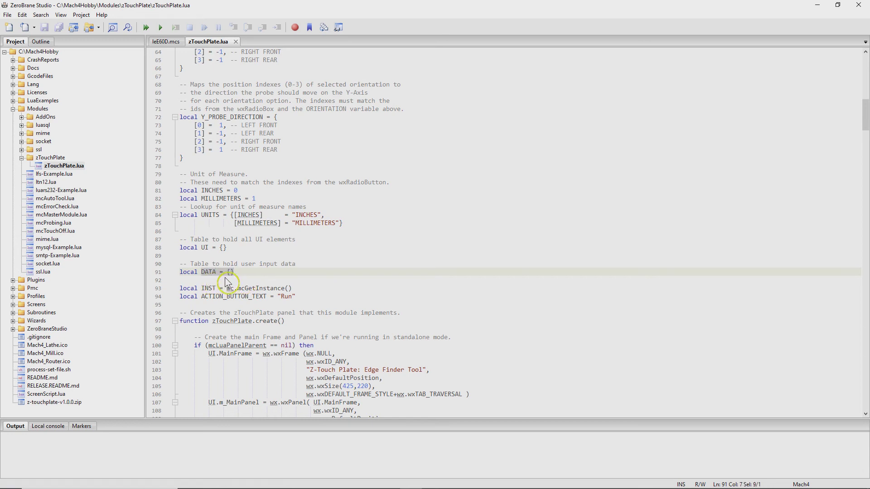
double_click(213, 274)
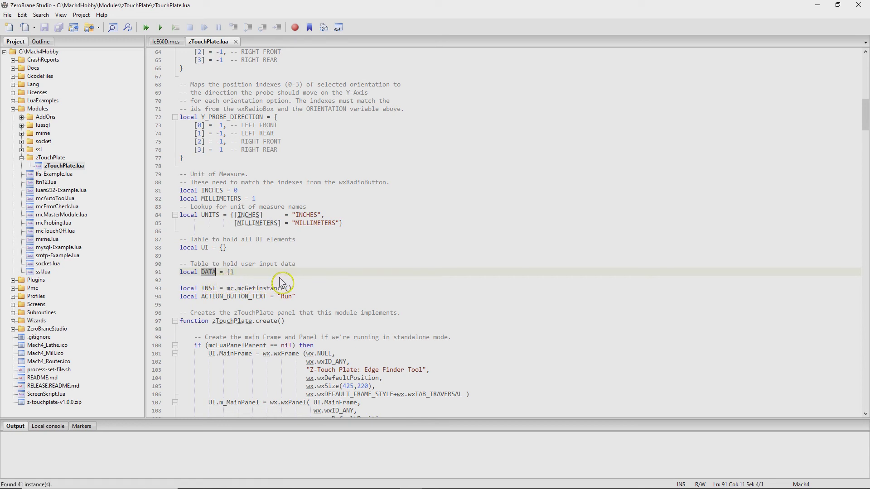
double_click(209, 288)
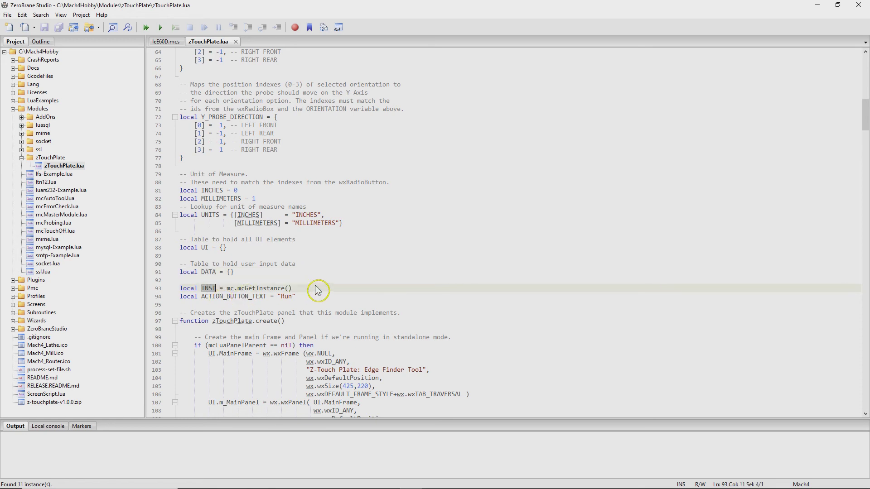
double_click(212, 272)
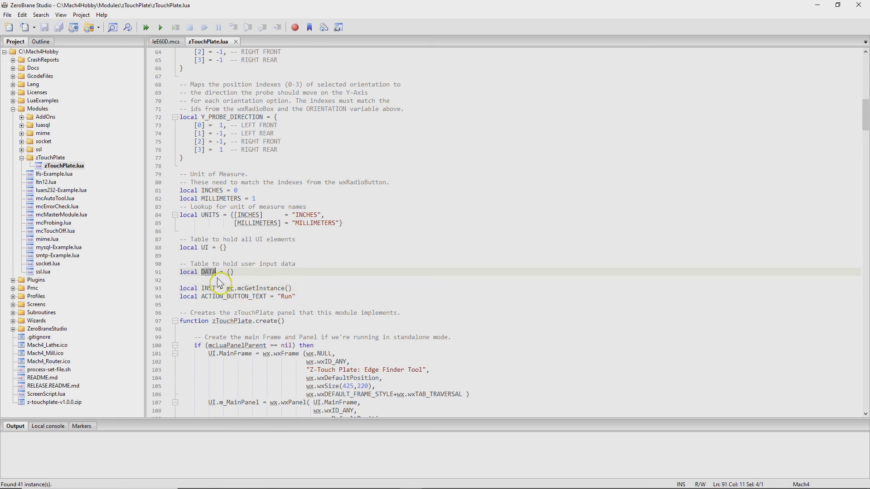
scroll(317, 294, "down", 1)
scroll(236, 294, "down", 1)
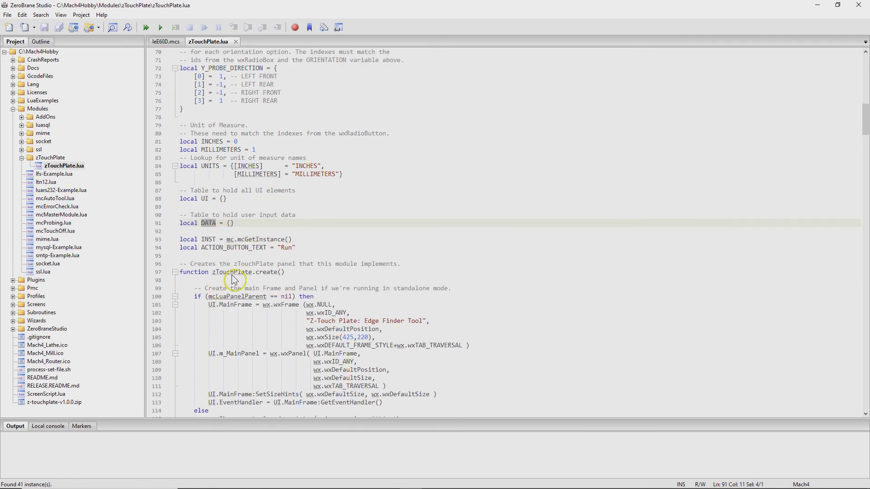
Step: Look over the module's zTouchPlate.create() function, event handlers, zeroing logic, input validation and debug functions
scroll(295, 272, "down", 4)
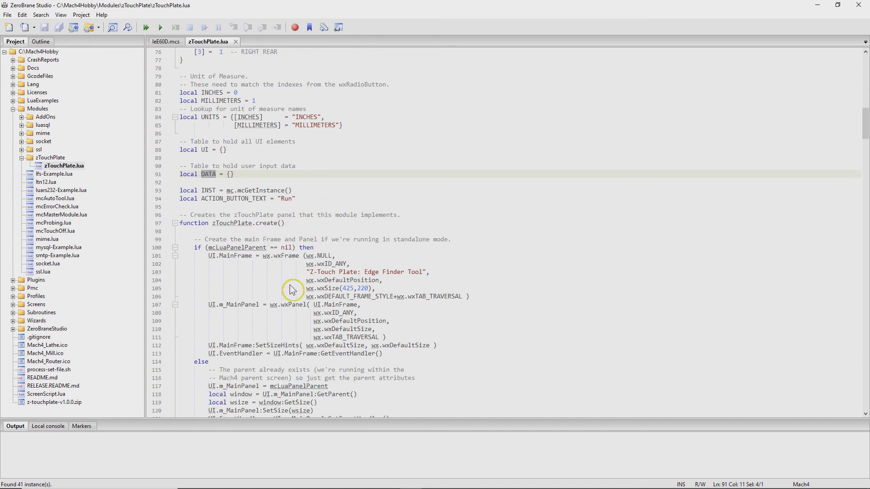
scroll(308, 294, "down", 3)
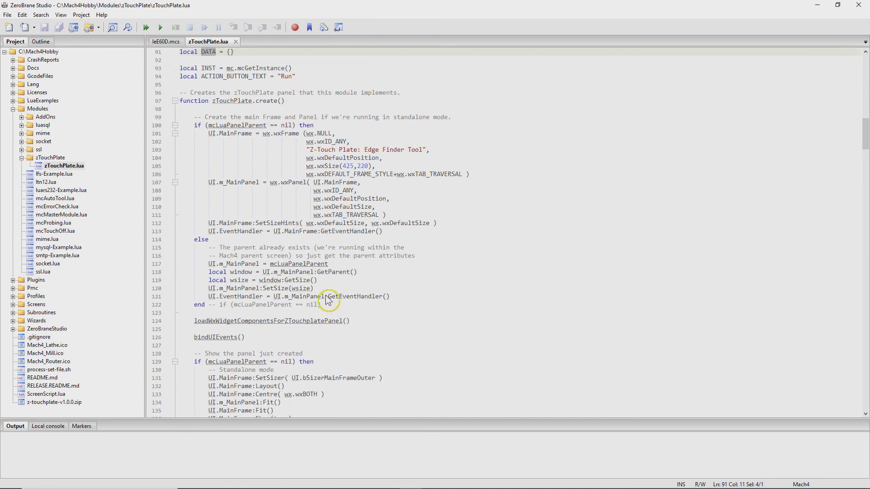
scroll(317, 292, "down", 12)
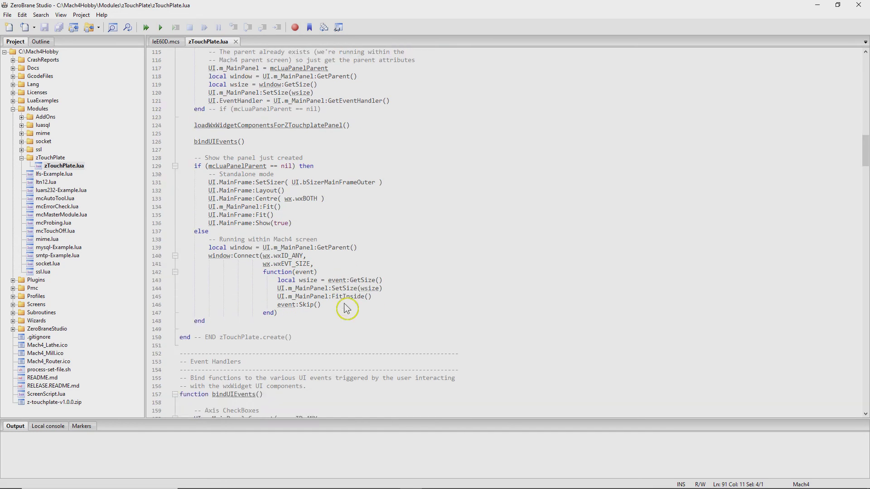
scroll(347, 309, "down", 13)
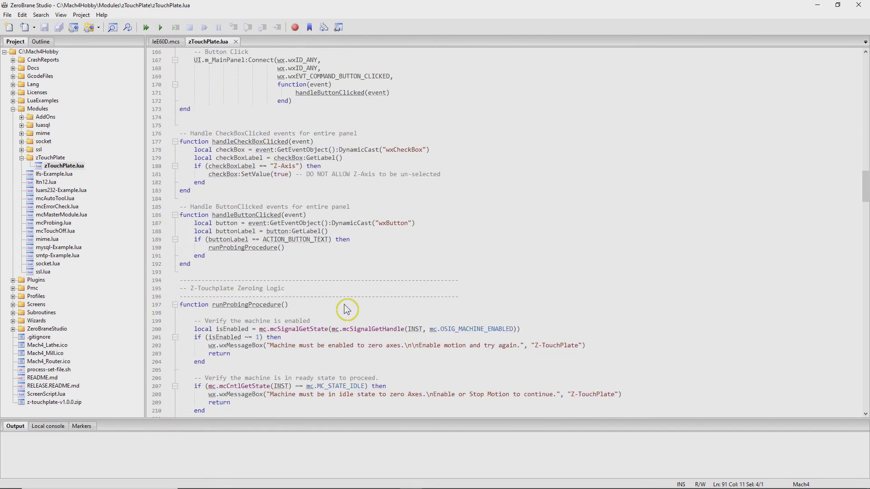
scroll(347, 310, "down", 14)
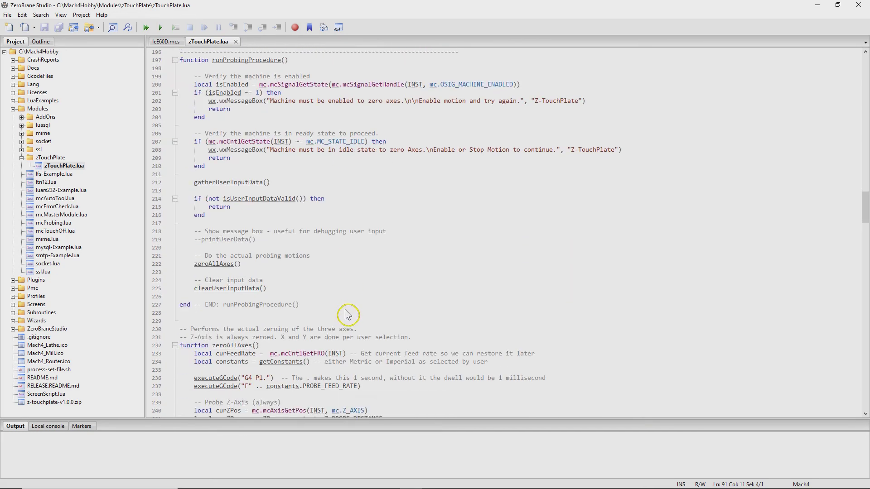
scroll(347, 313, "down", 20)
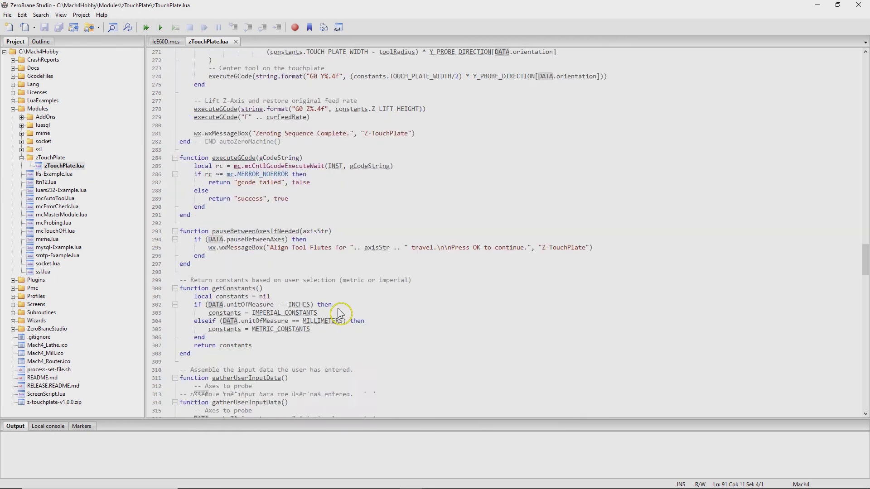
scroll(341, 316, "down", 19)
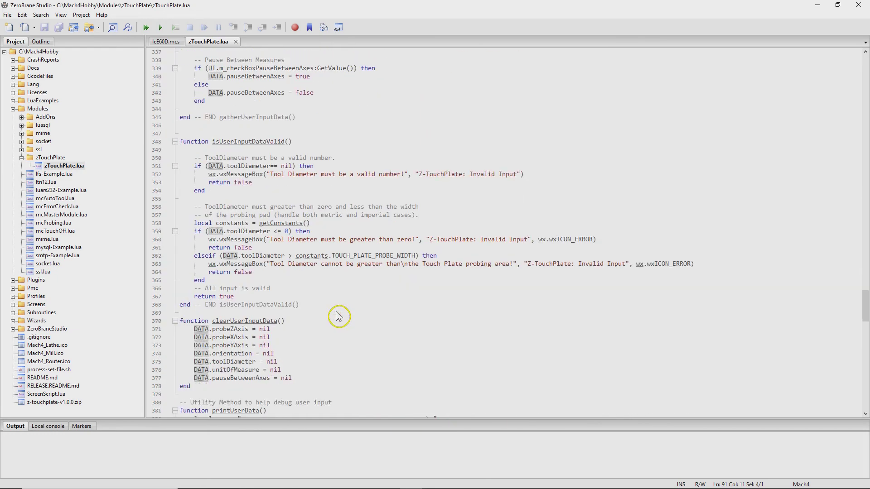
scroll(339, 316, "down", 15)
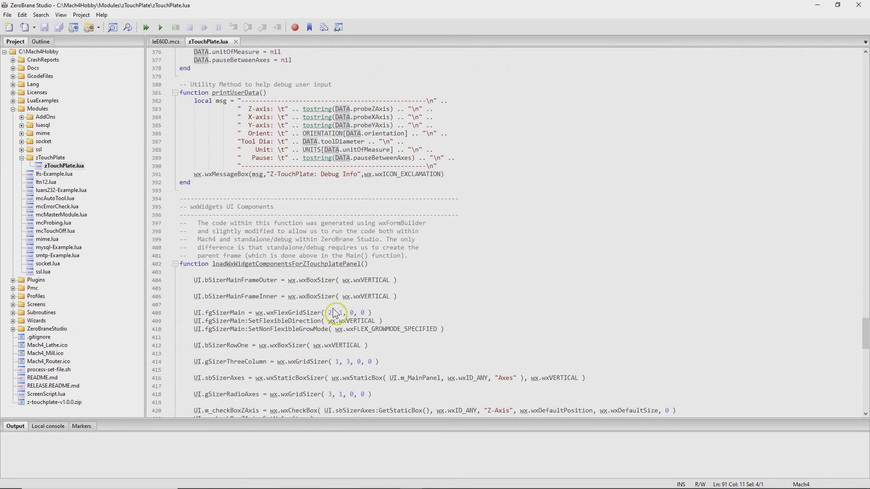
Step: Examine the wxFormBuilder comment and the opening sizer lines of the loadWxWidgetComponentsForZTouchplatePanel() function
scroll(275, 291, "down", 3)
scroll(272, 299, "up", 1)
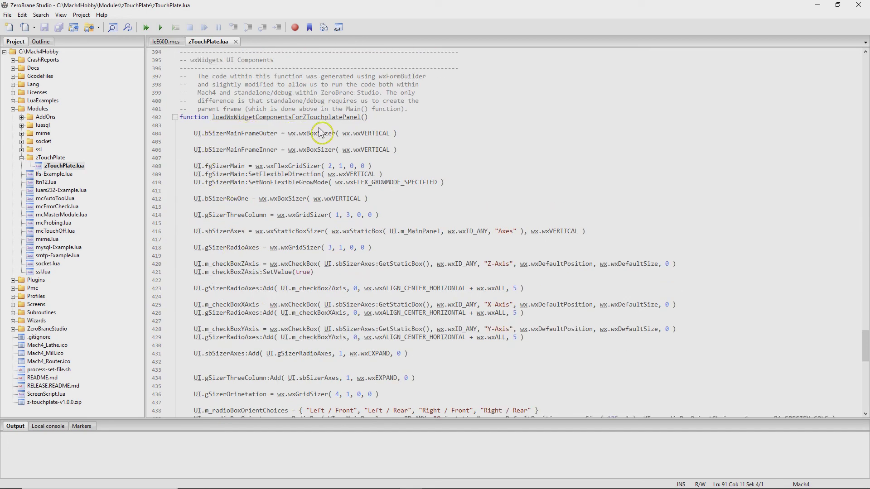
left_click_drag(200, 144, 414, 330)
left_click(415, 325)
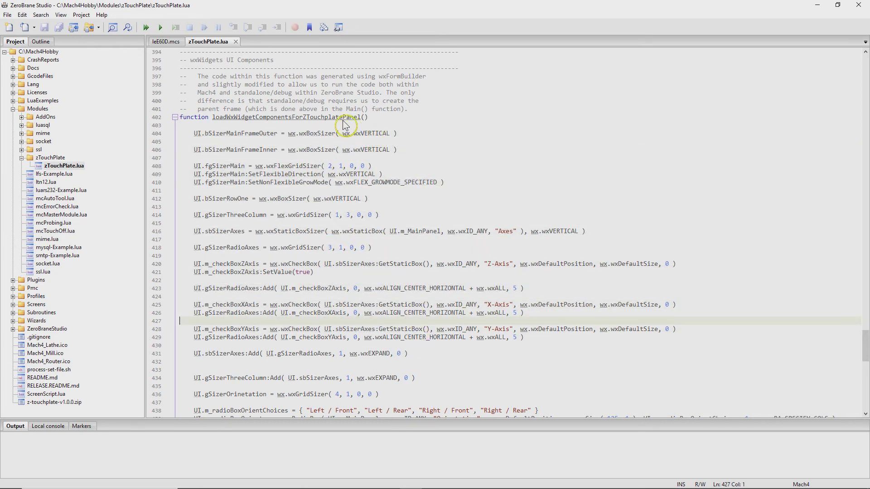
left_click_drag(379, 77, 433, 86)
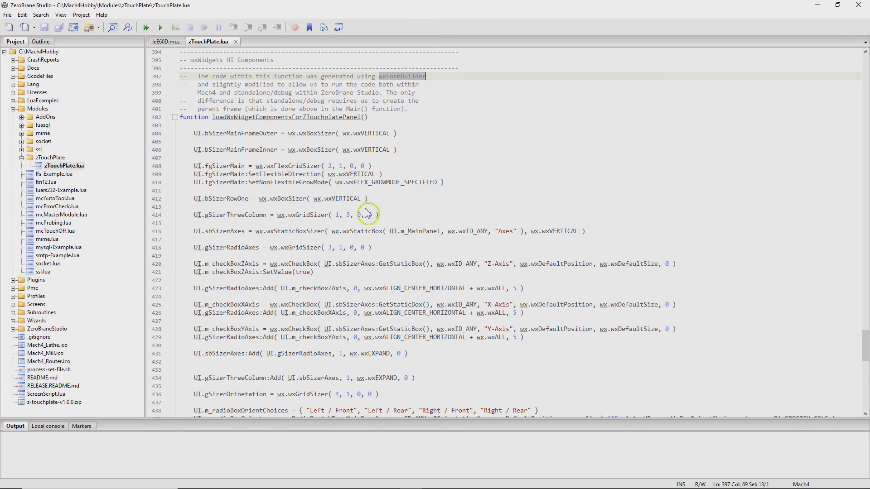
left_click_drag(194, 133, 299, 141)
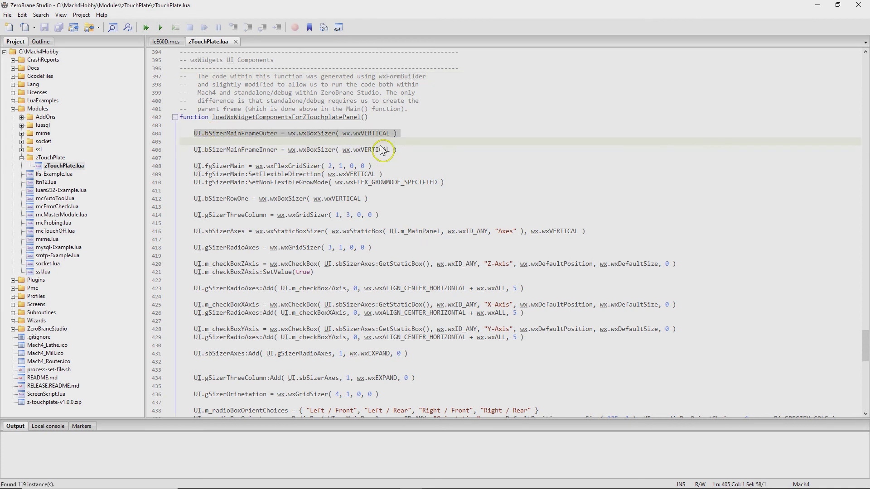
left_click(407, 134)
scroll(302, 184, "down", 1)
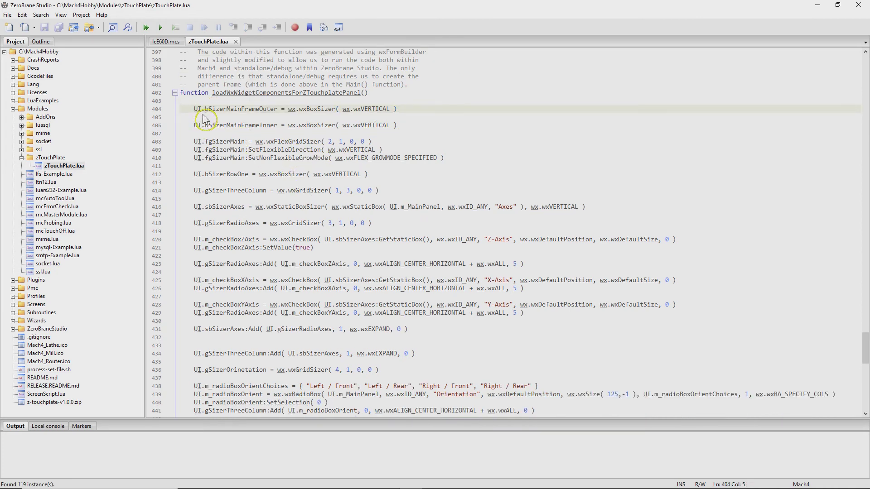
Step: Examine the axis check box, orientation radio box, run button, pause and tool diameter definitions in the wxWidgets UI components function
scroll(281, 254, "down", 6)
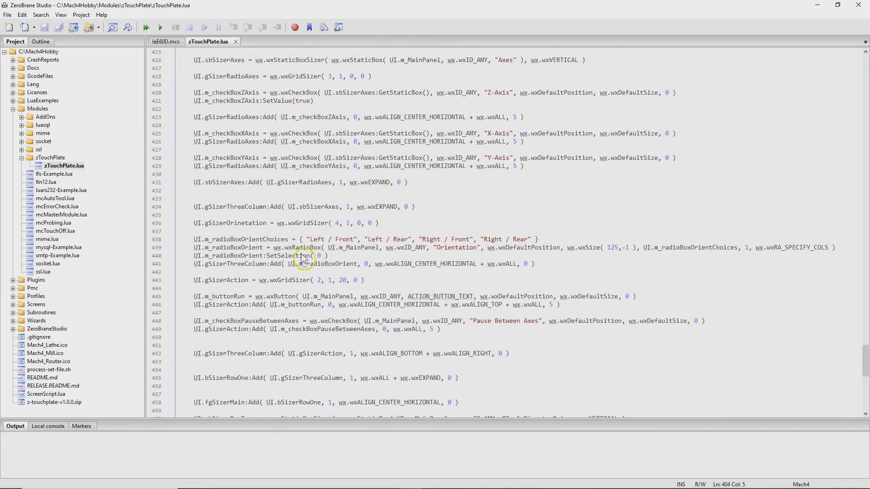
scroll(303, 259, "down", 12)
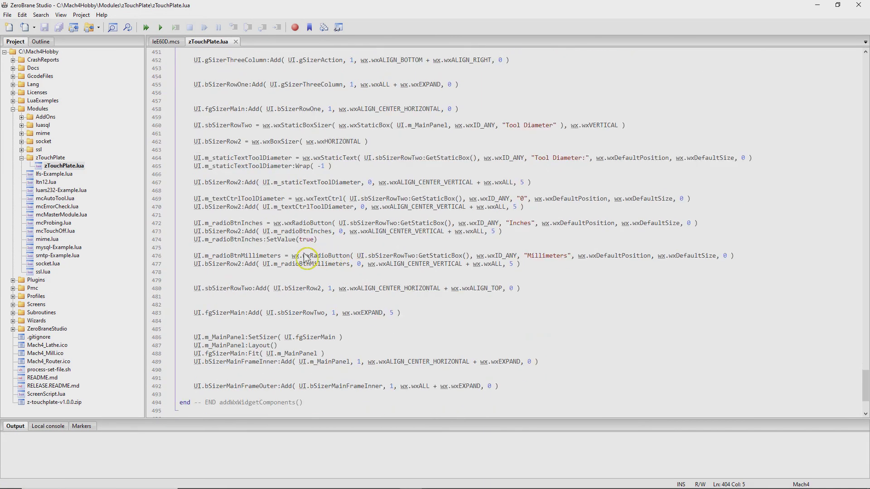
scroll(306, 258, "down", 3)
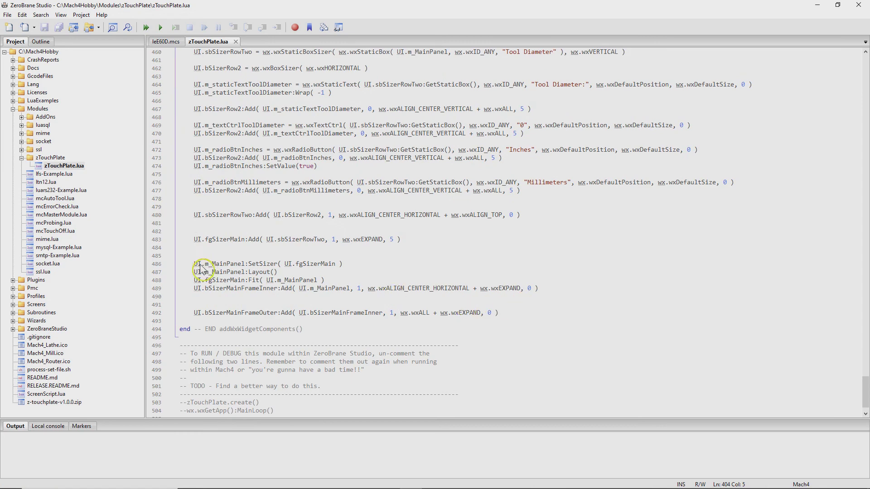
scroll(223, 255, "up", 18)
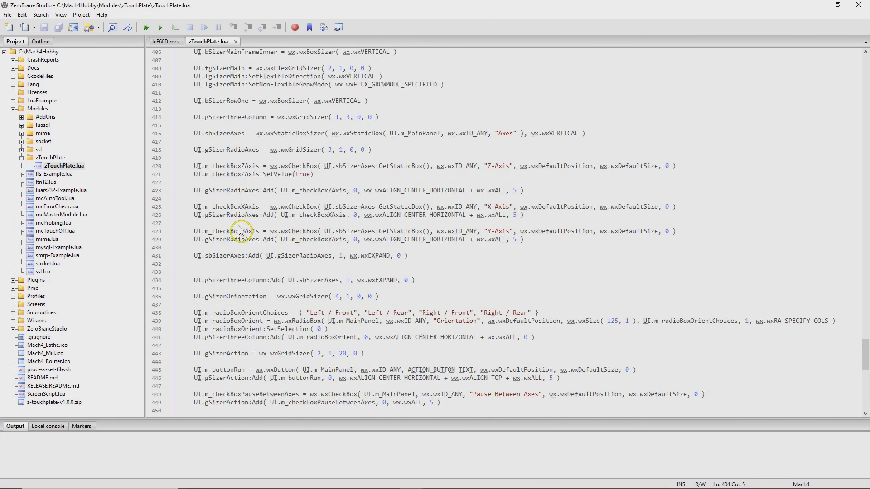
scroll(240, 231, "up", 6)
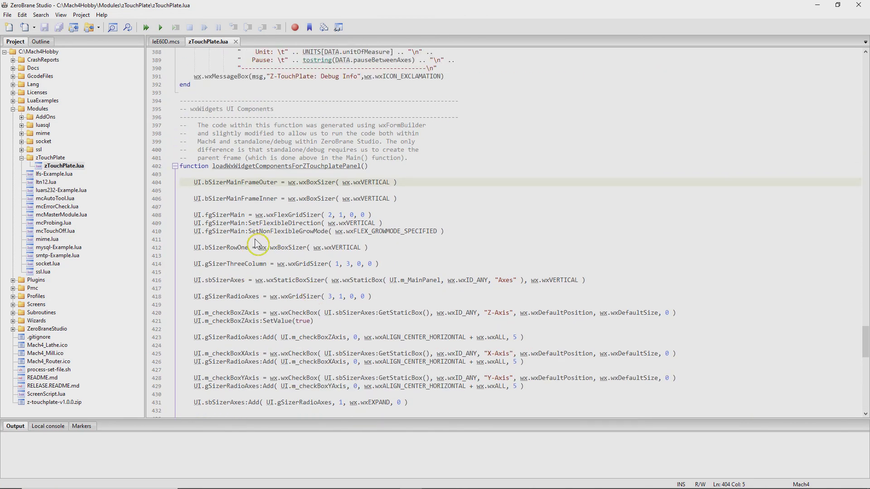
scroll(255, 241, "down", 13)
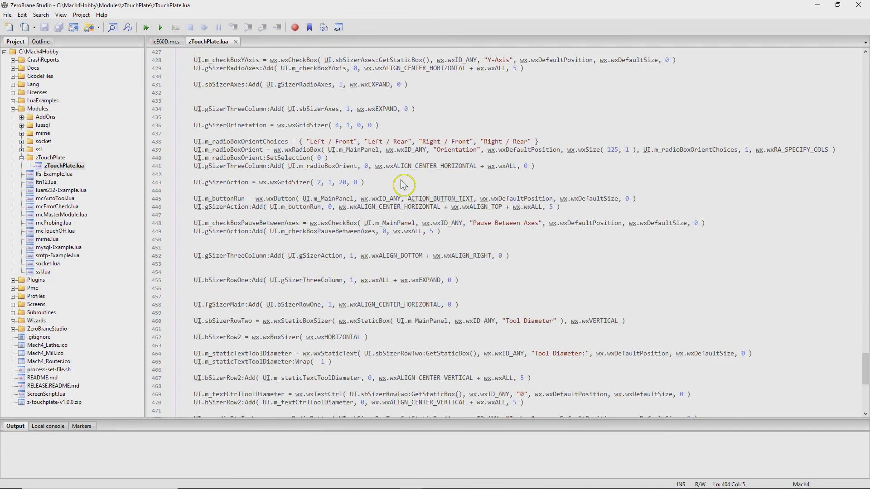
scroll(373, 203, "up", 3)
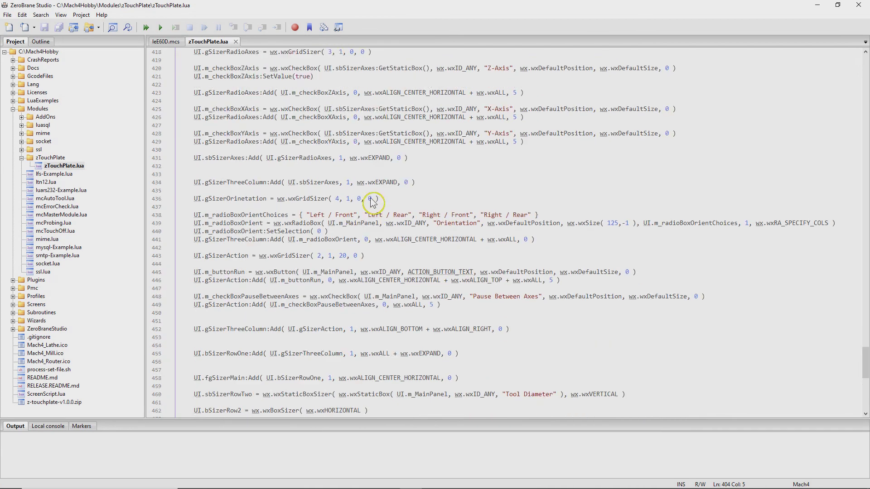
scroll(372, 202, "up", 3)
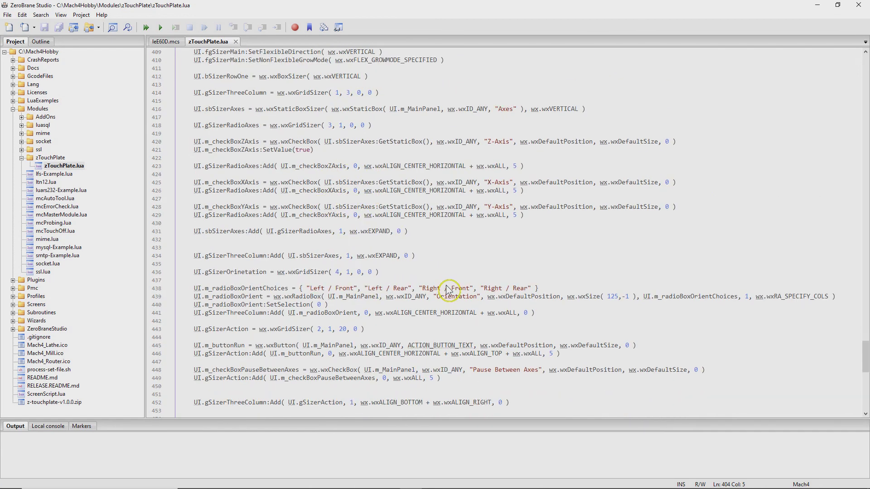
scroll(448, 290, "down", 3)
scroll(378, 337, "down", 1)
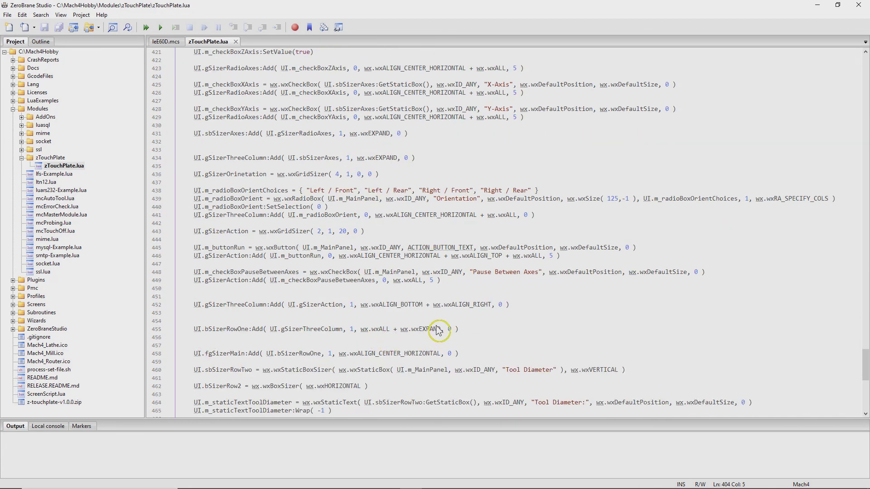
scroll(384, 365, "down", 1)
scroll(321, 326, "up", 6)
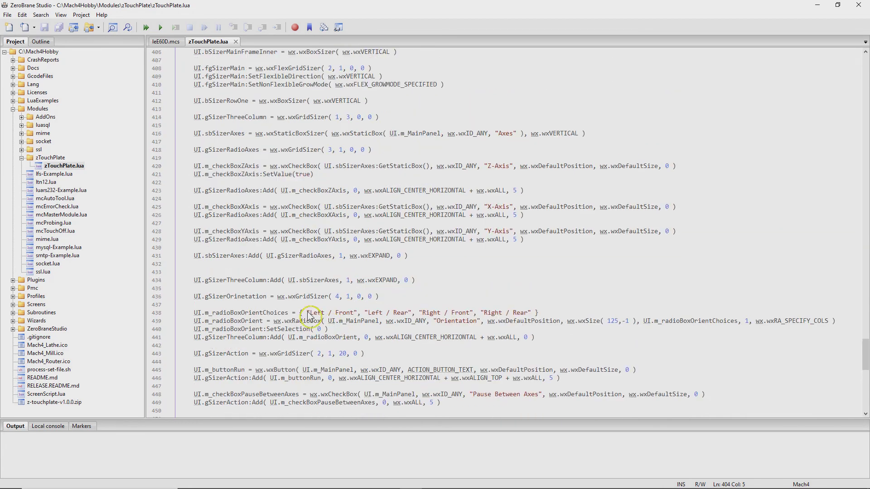
scroll(310, 315, "up", 6)
scroll(333, 326, "up", 1)
scroll(313, 277, "down", 1)
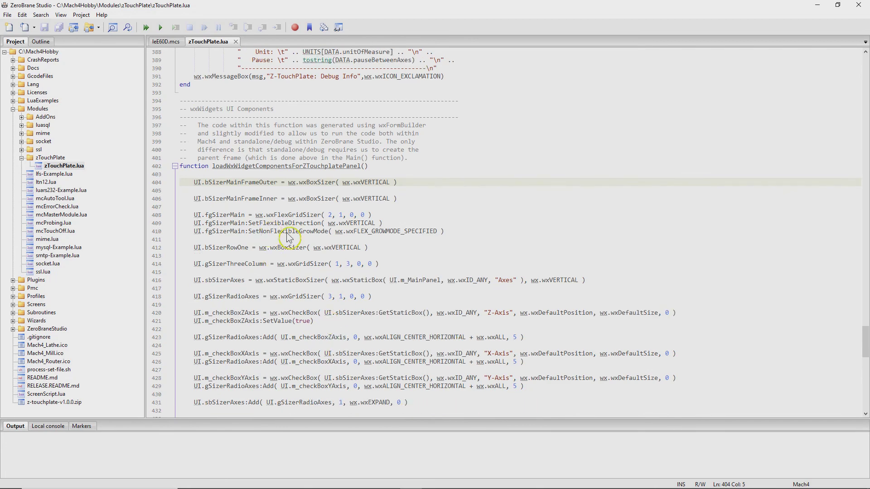
Step: Examine the RUN / DEBUG block at the end of the module and execute the module with its two startup lines still commented out
scroll(289, 236, "down", 20)
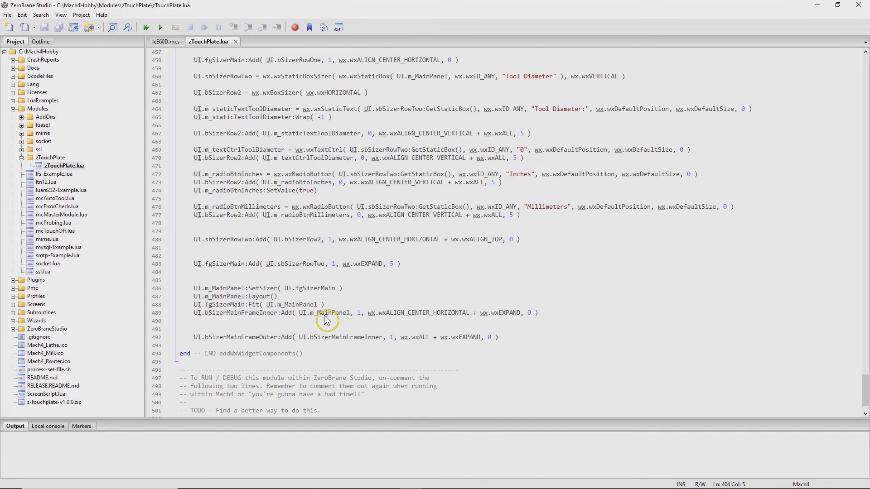
scroll(326, 321, "down", 2)
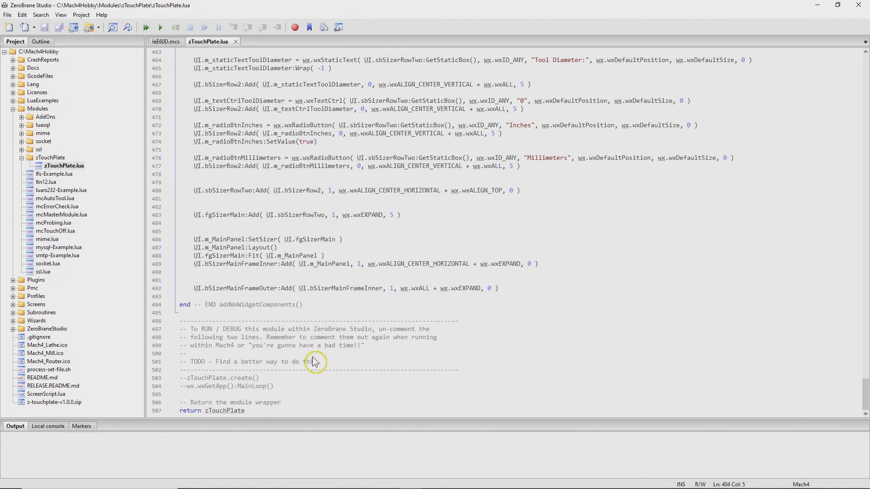
left_click_drag(297, 388, 181, 333)
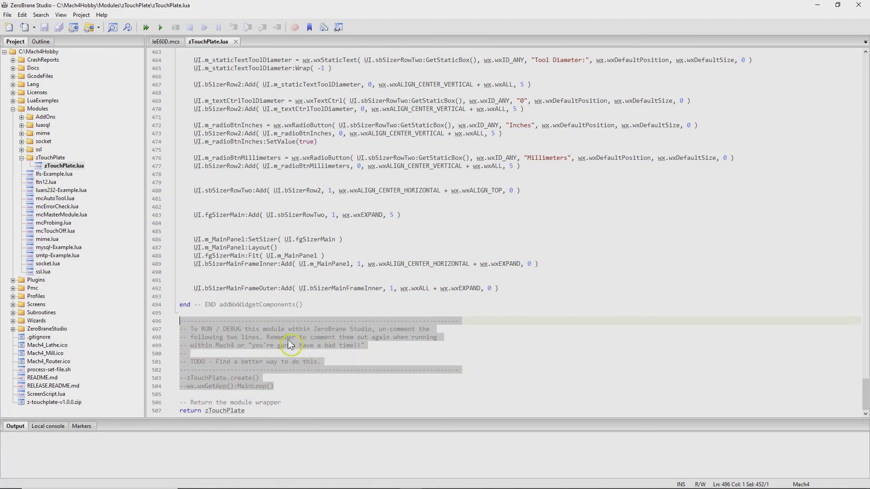
left_click(331, 308)
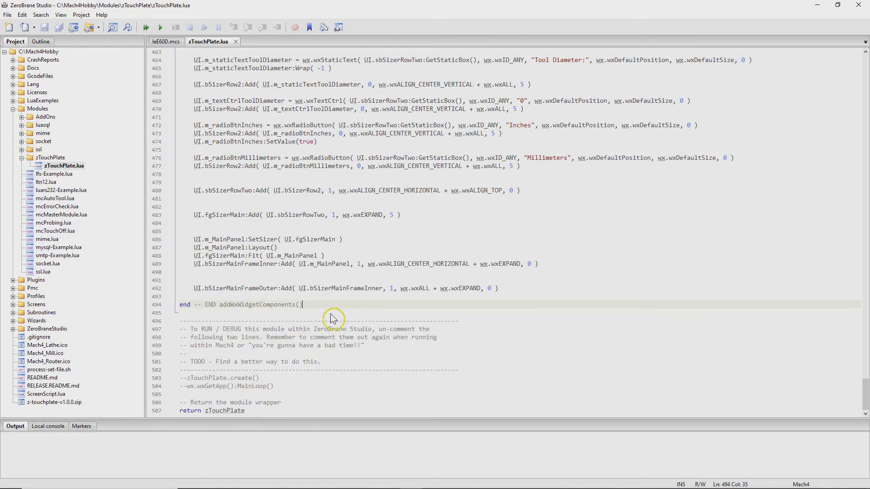
left_click(187, 379)
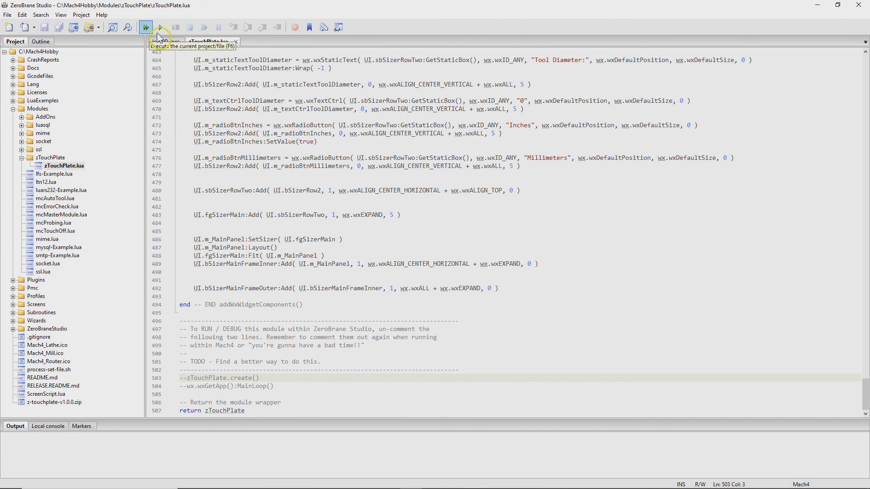
left_click(152, 31)
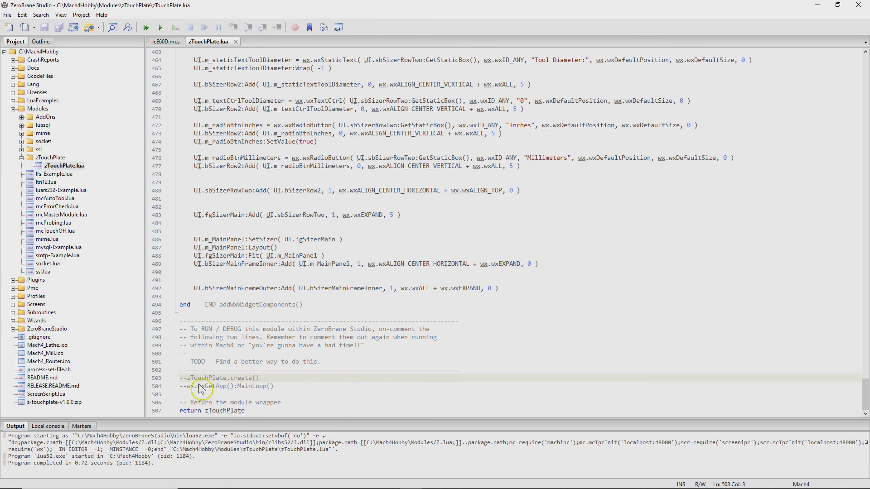
Step: Uncomment the zTouchPlate.create() and wx.wxGetApp():MainLoop() lines at the end of the module and save the file
key("BackSpace")
key("BackSpace")
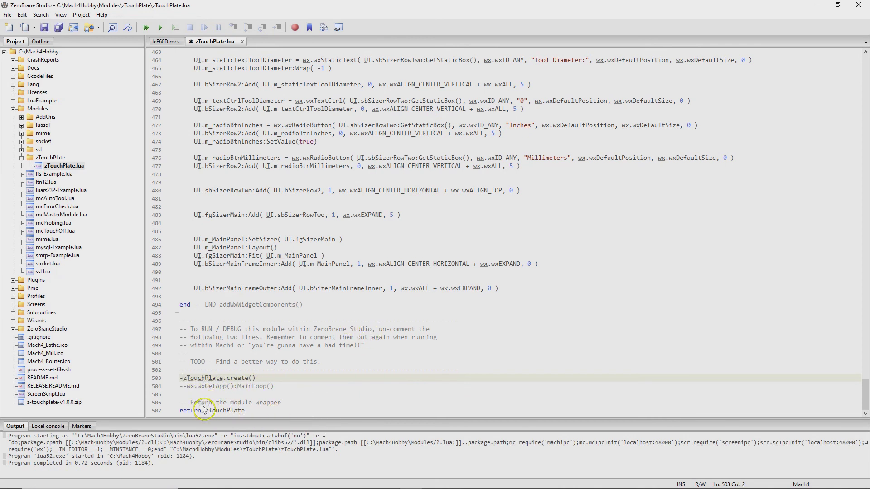
key("Down")
key("Delete")
key("Delete")
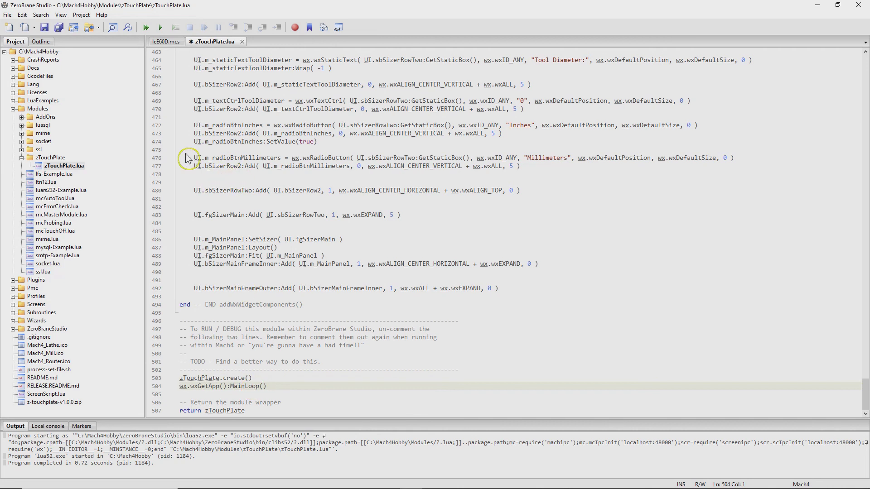
left_click(44, 27)
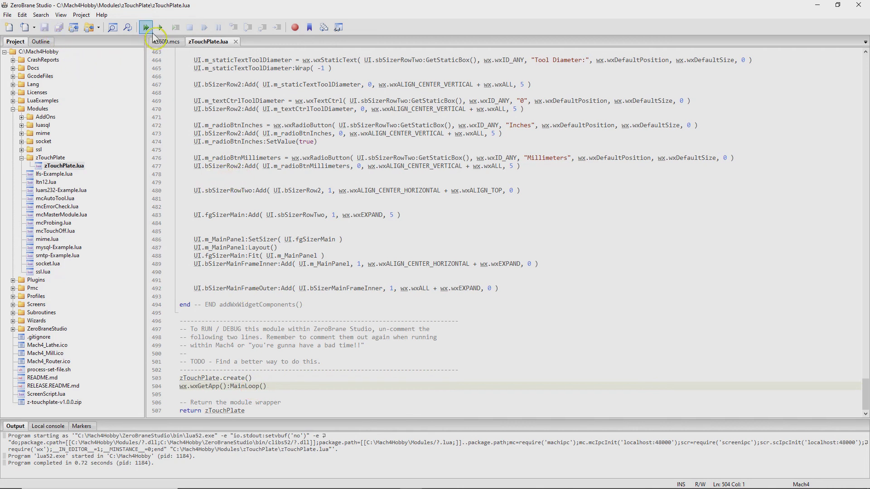
Step: Execute the module standalone and test the axis, pause, orientation, unit and Run controls of the Z-Touch Plate: Edge Finder Tool
left_click(146, 27)
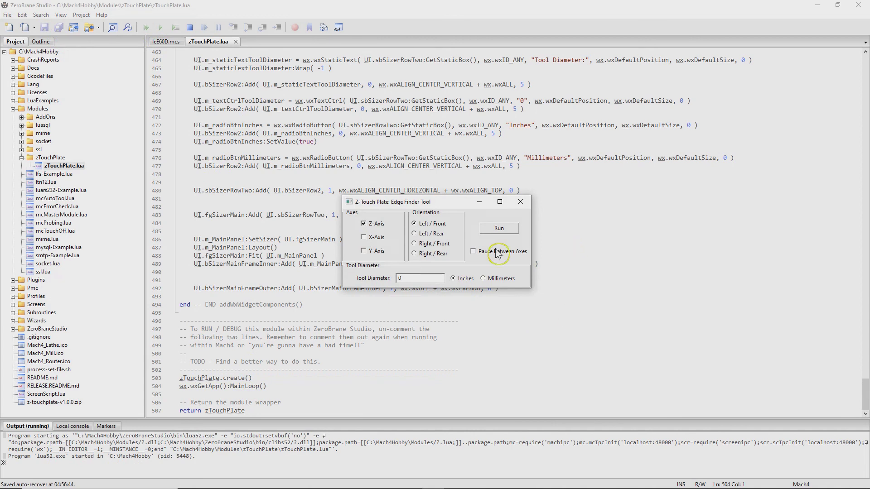
left_click(385, 249)
left_click(485, 252)
left_click(433, 234)
left_click(484, 279)
left_click(500, 229)
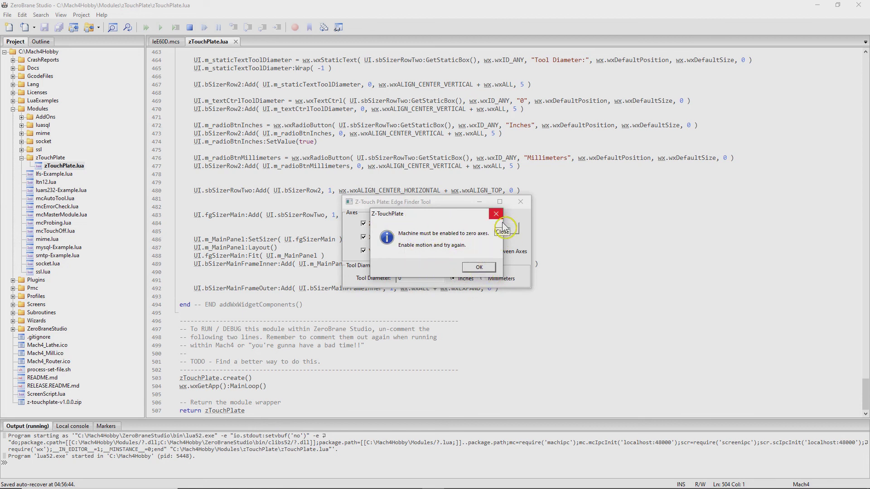
Step: Close the standalone tool, then comment out the zTouchPlate.create() and wx.wxGetApp():MainLoop() lines again and save the module
left_click(480, 267)
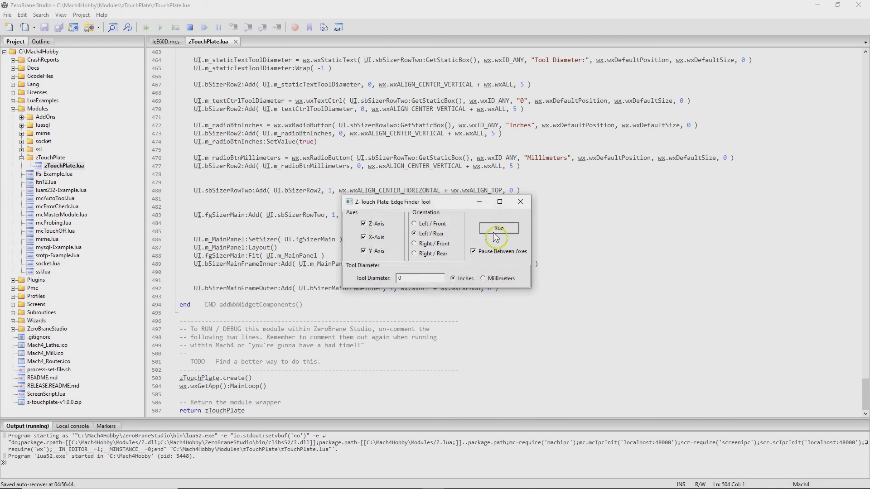
left_click(520, 202)
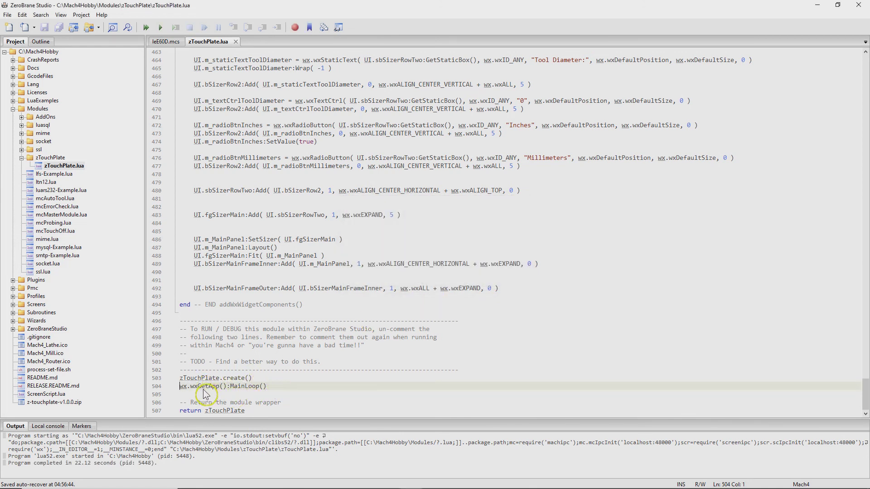
type("--")
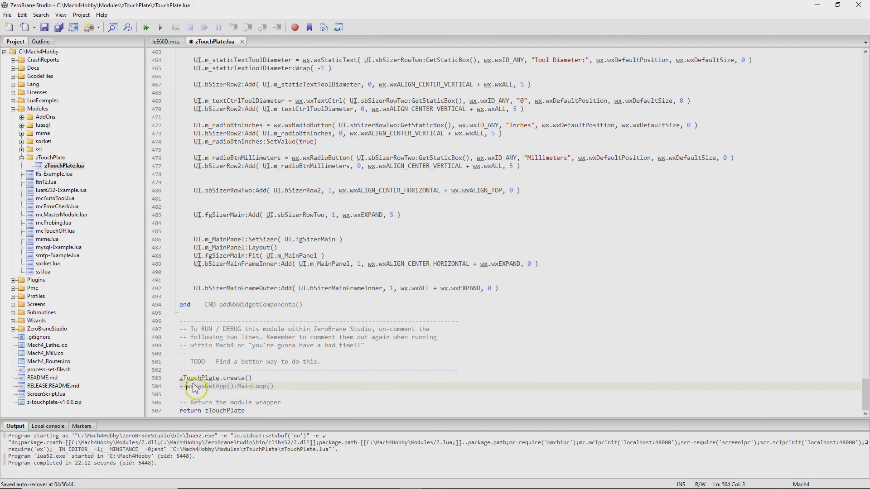
key("Up")
type("--")
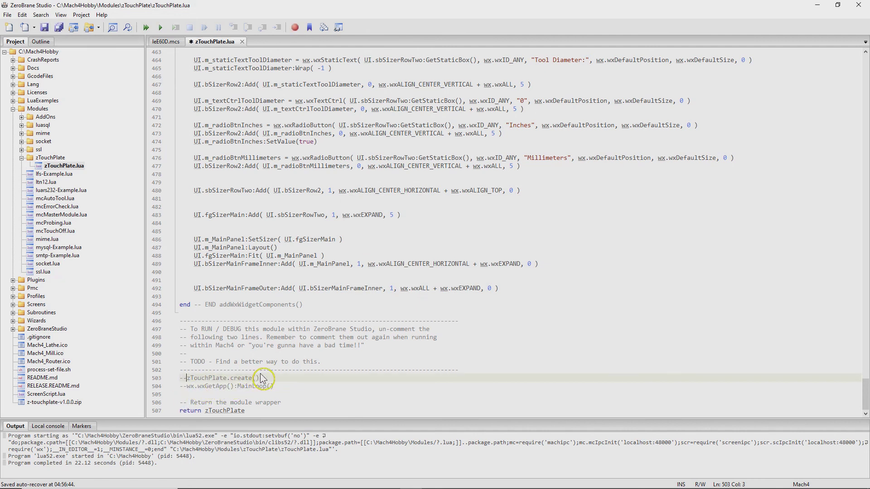
left_click(45, 28)
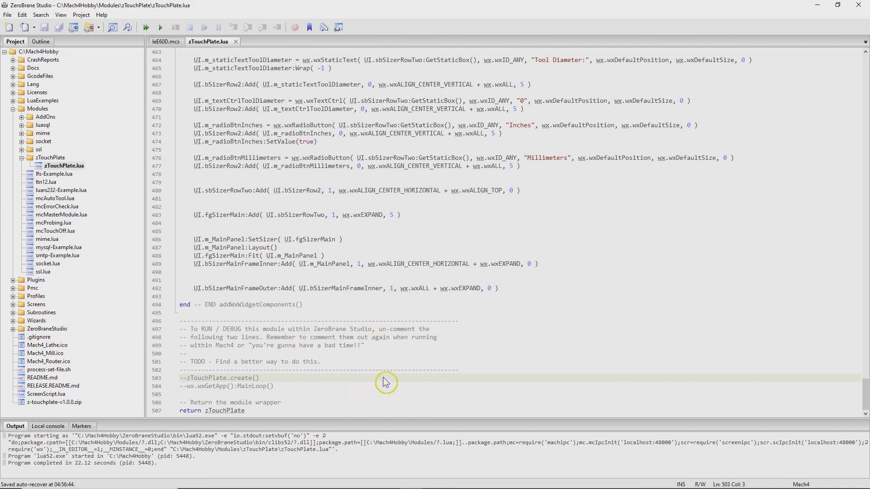
Step: Compare the ztp.create() call in the Lua panel script with the two commented startup lines at the end of zTouchPlate.lua
left_click(168, 41)
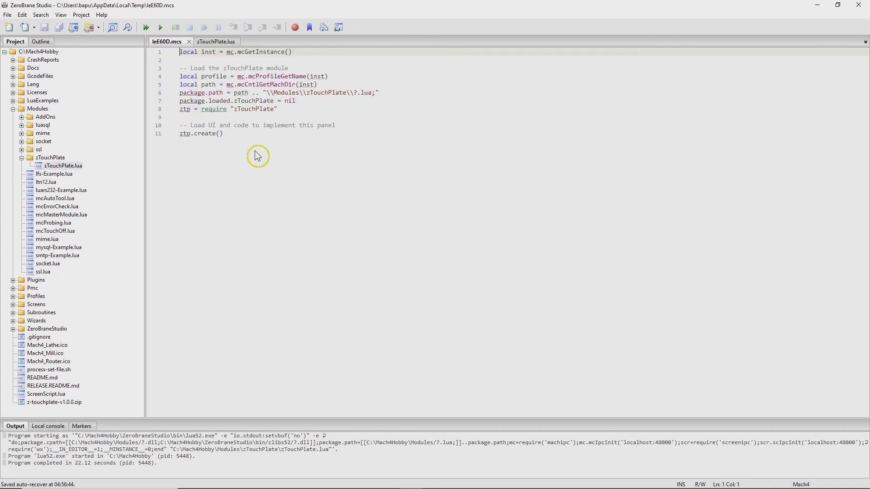
left_click_drag(245, 145, 185, 143)
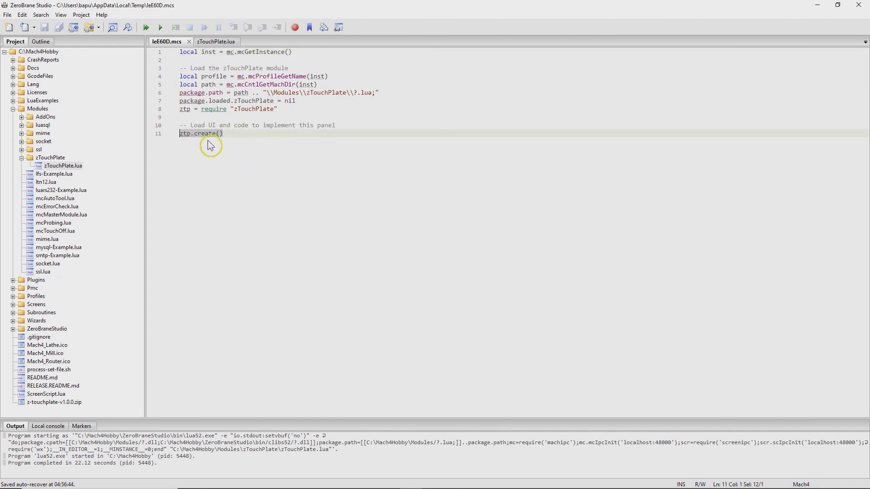
left_click(216, 41)
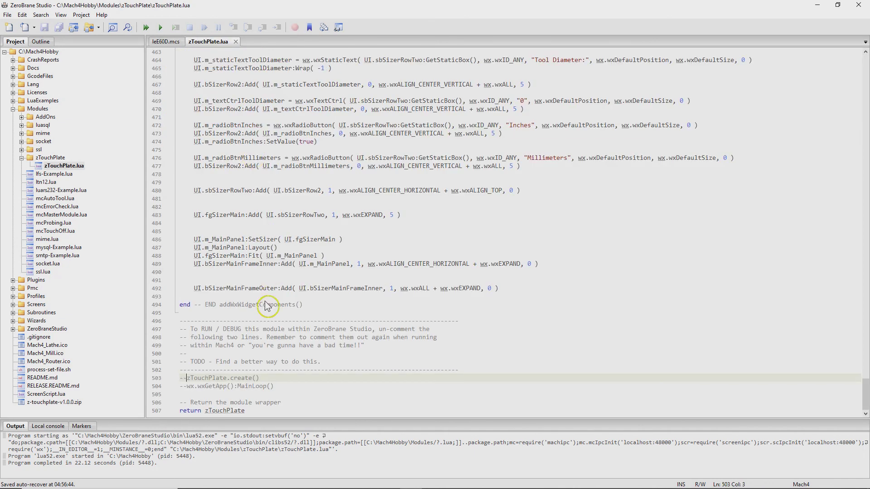
left_click_drag(259, 378, 190, 385)
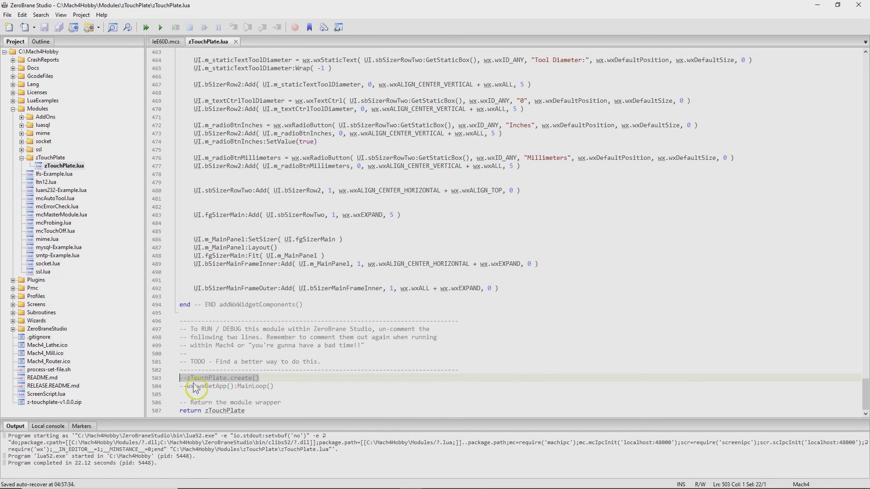
left_click(286, 388)
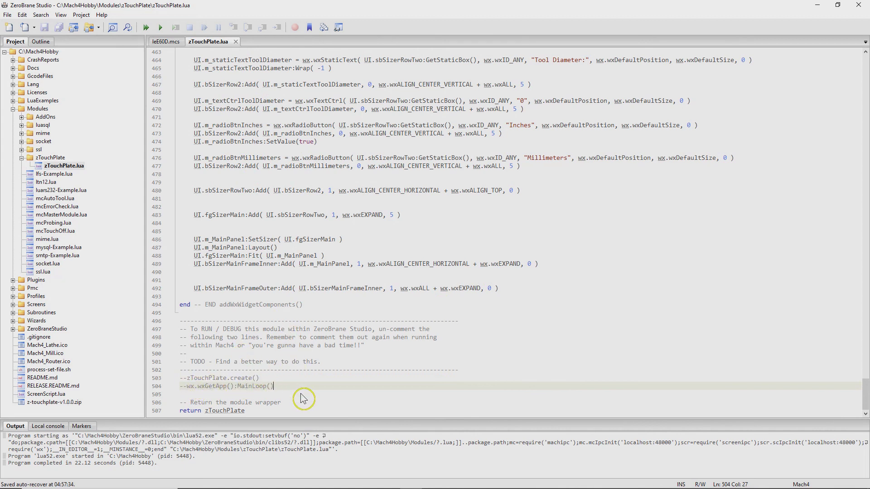
left_click(177, 381, "shift")
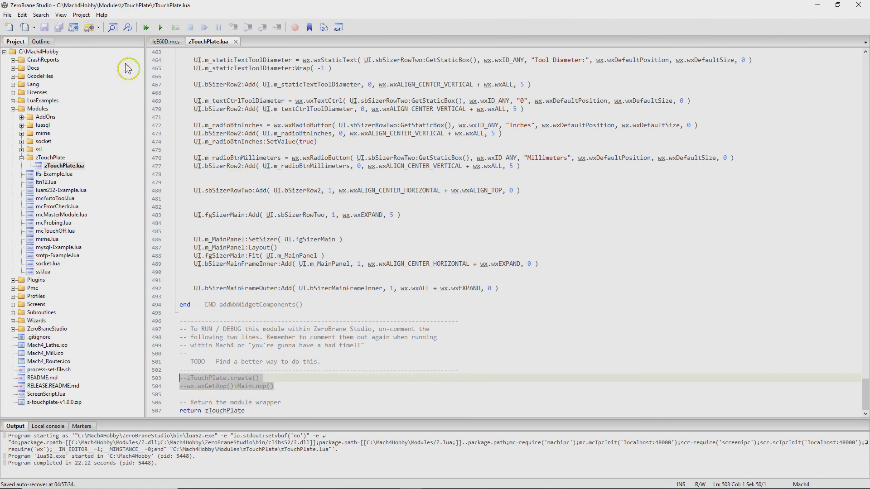
scroll(233, 145, "up", 12)
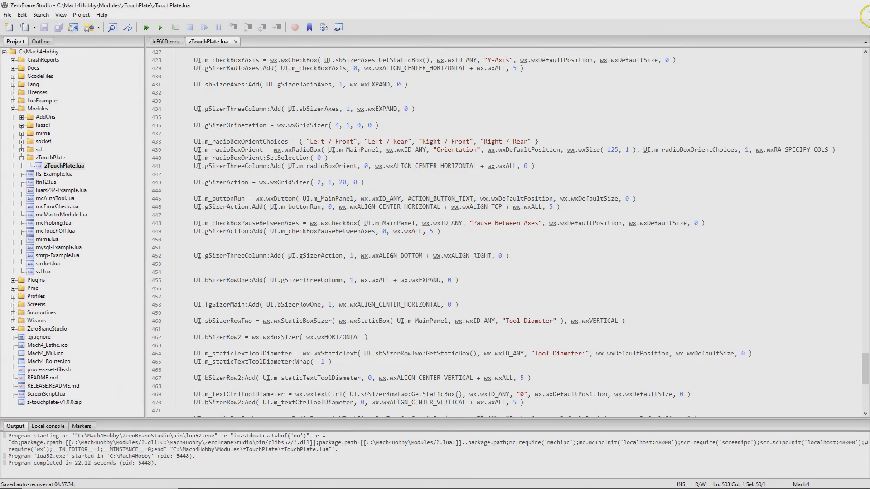
Step: Close ZeroBrane Studio and leave screen editing mode in Mach4
left_click(859, 5)
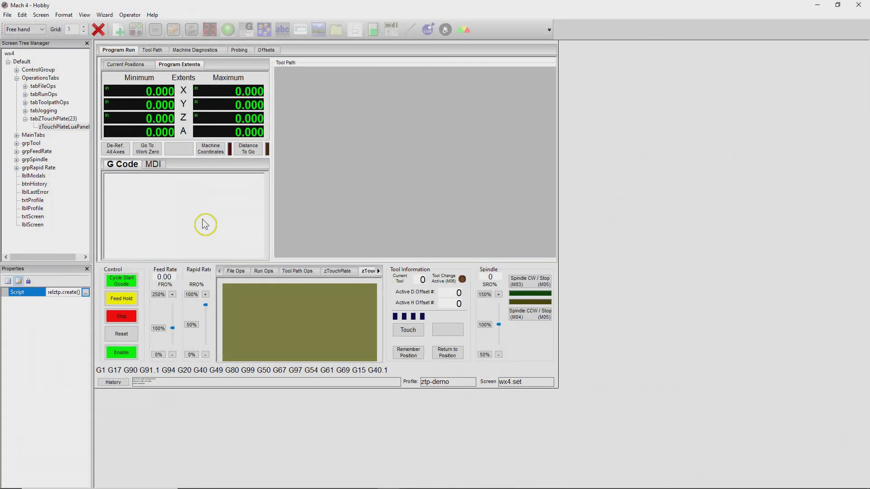
left_click(130, 15)
left_click(145, 69)
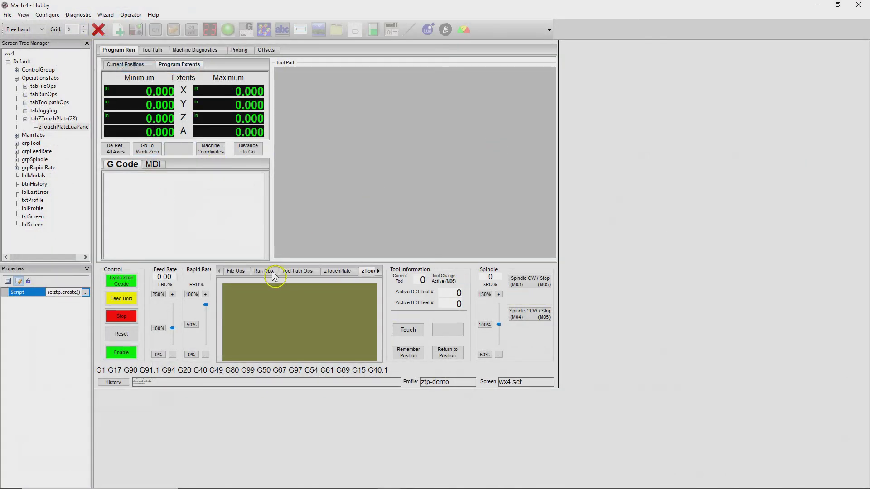